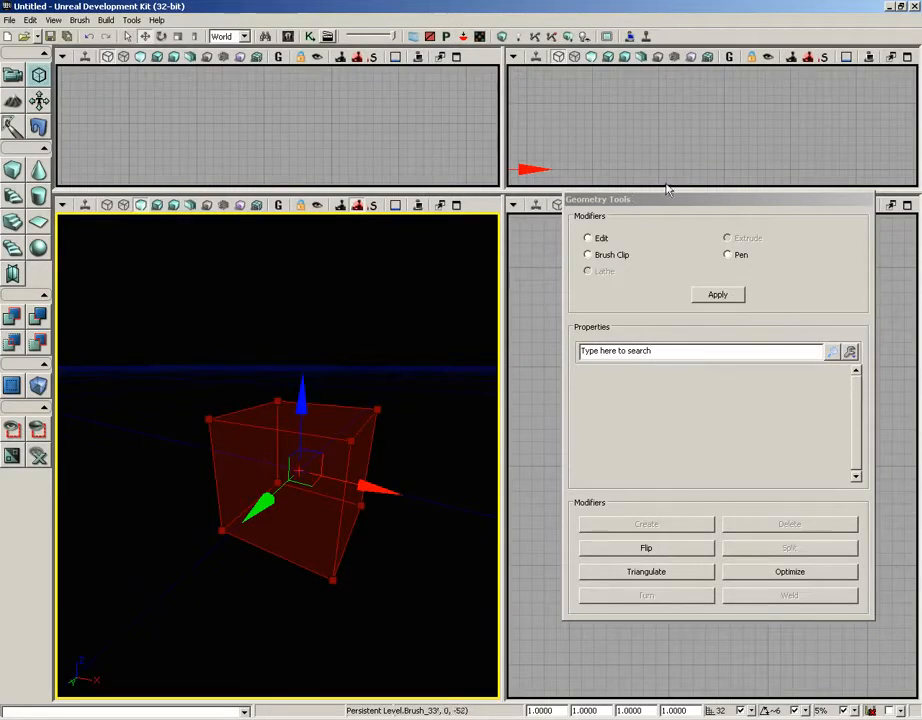
Draw a closed eight-point channel profile with raised ends in the side view using the Pen modifier, with Create Brush Shape on and Auto Extrude off
{"action": "left_click_drag", "start_coordinate": [665, 203], "coordinate": [217, 216]}
{"action": "left_click", "coordinate": [611, 357]}
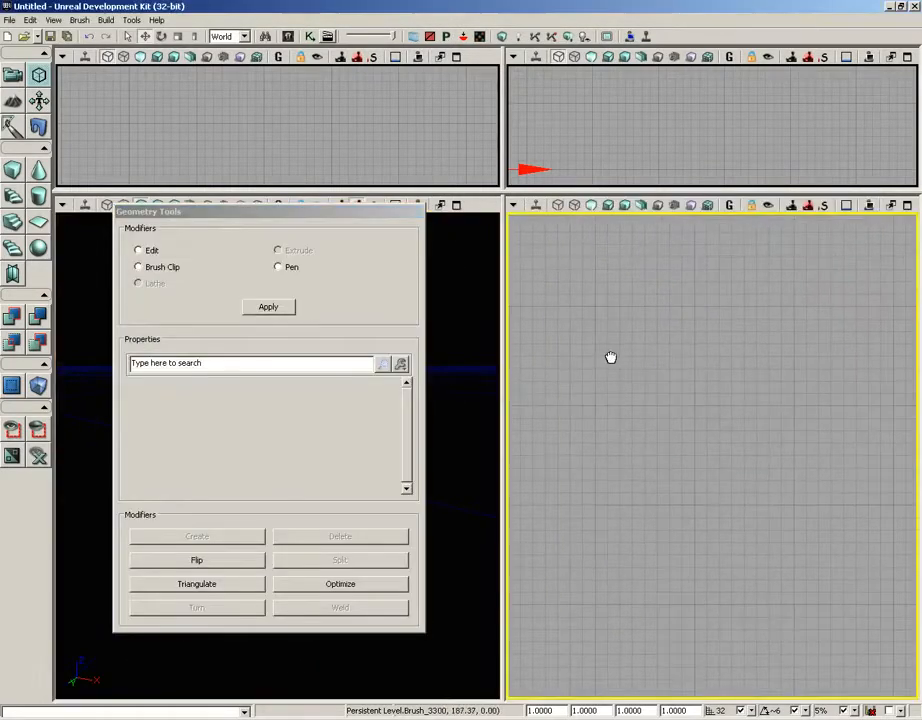
{"action": "left_click", "coordinate": [285, 268]}
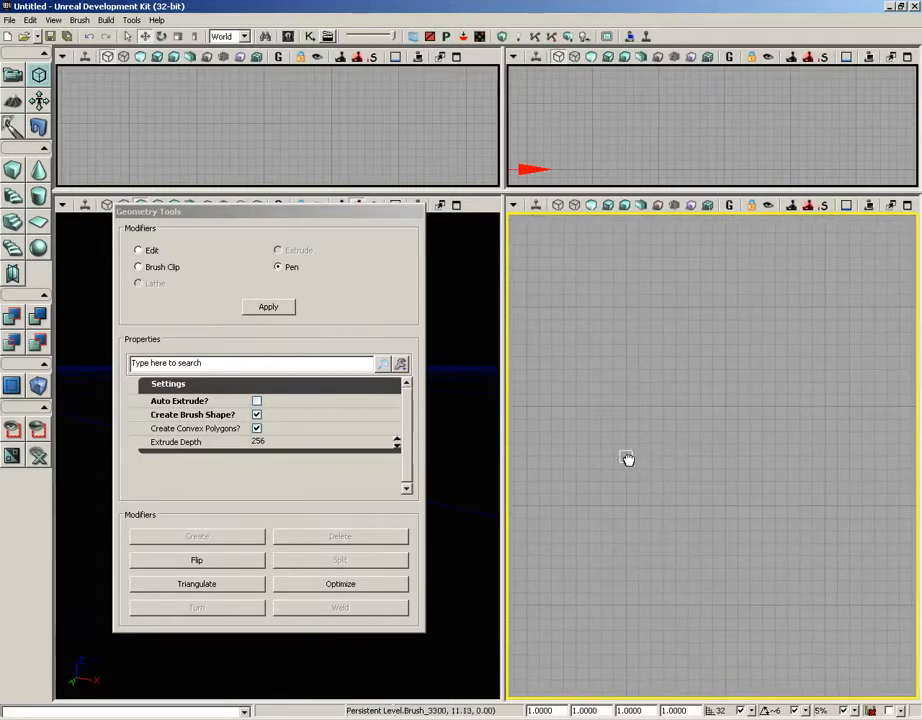
{"action": "left_click", "coordinate": [526, 506]}
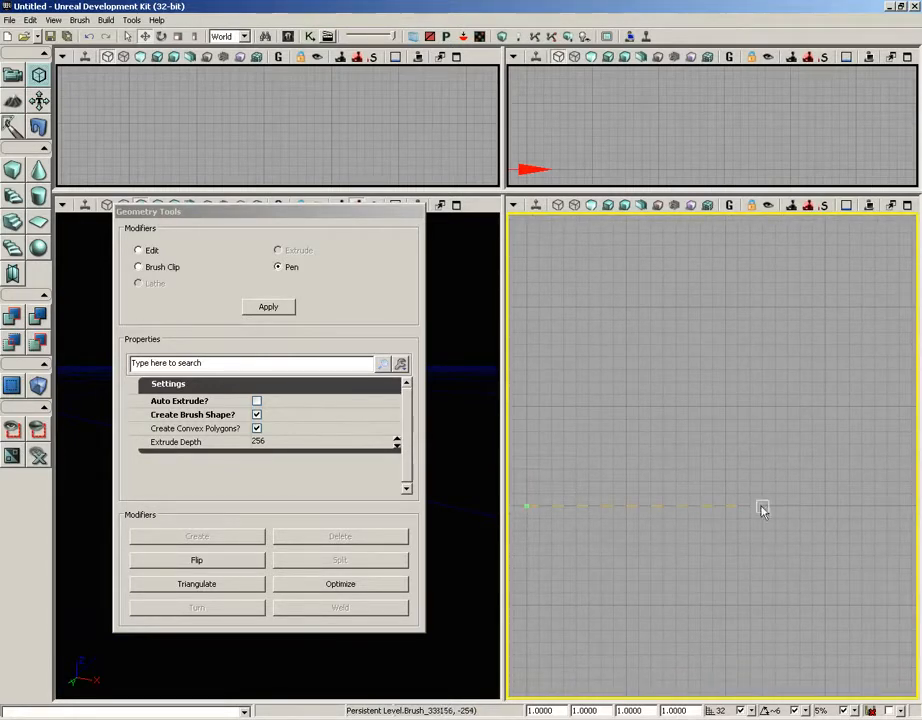
{"action": "left_click", "coordinate": [826, 507]}
{"action": "left_click", "coordinate": [824, 469]}
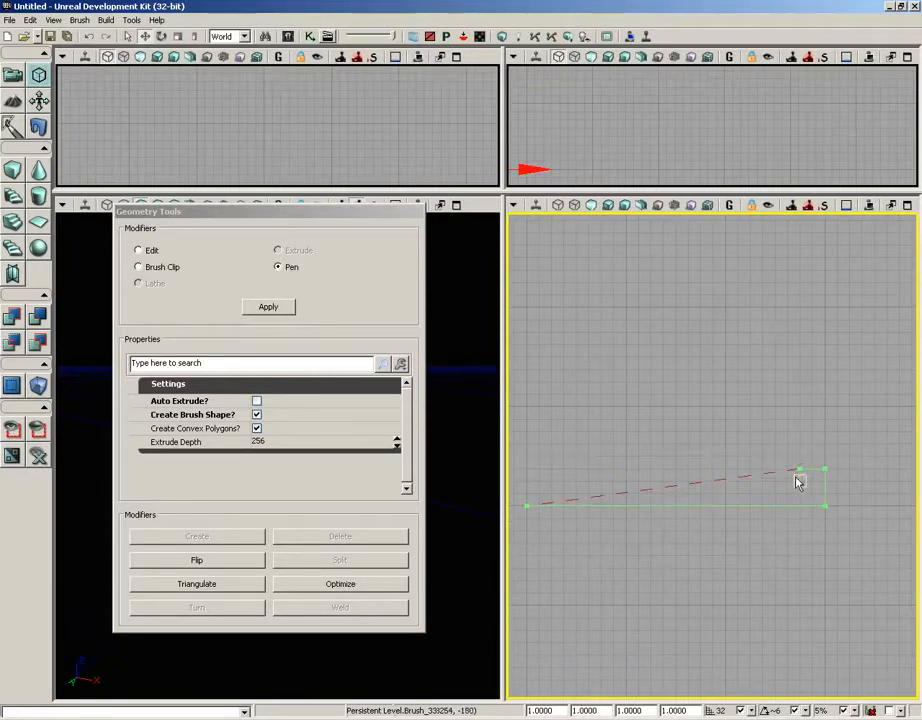
{"action": "left_click", "coordinate": [789, 494]}
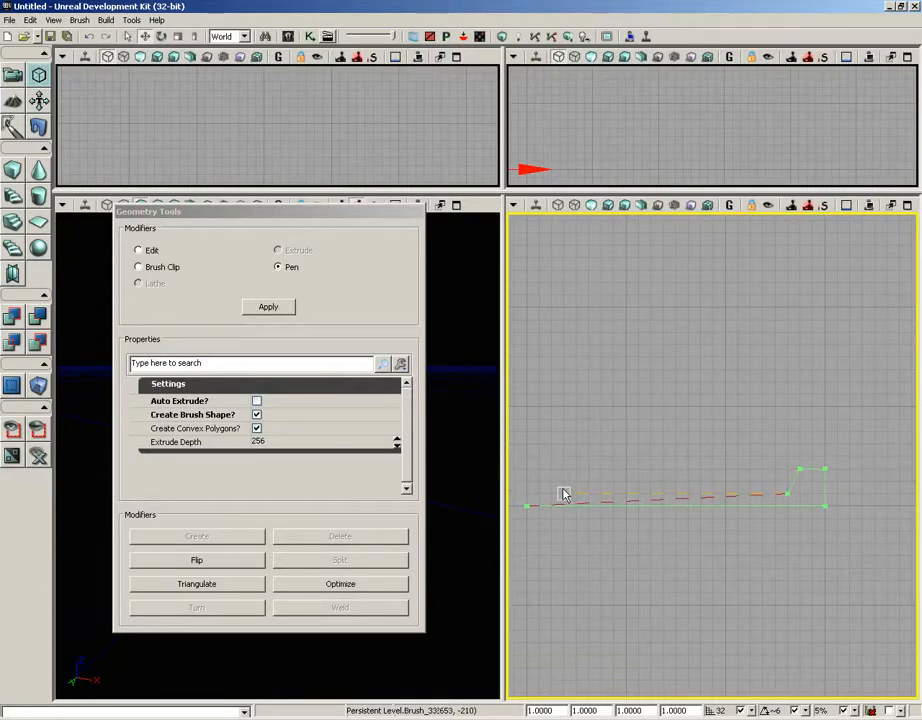
{"action": "left_click", "coordinate": [563, 494]}
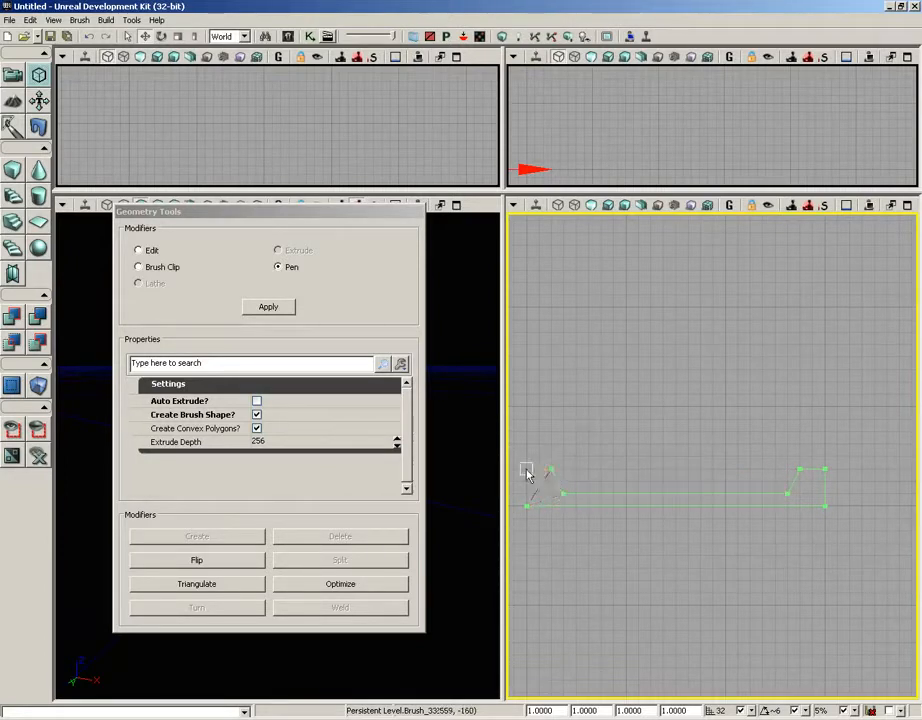
{"action": "left_click", "coordinate": [527, 470]}
{"action": "left_click", "coordinate": [527, 506]}
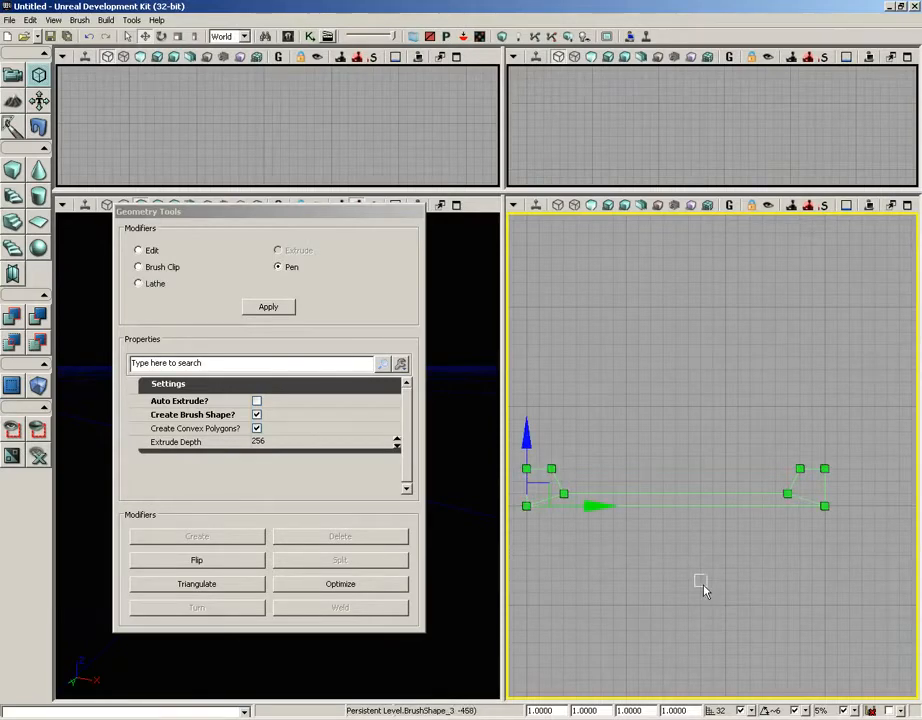
Choose the Lathe modifier for the new brush shape and review its Segments and Total Segments settings
{"action": "left_click_drag", "start_coordinate": [704, 586], "coordinate": [750, 596]}
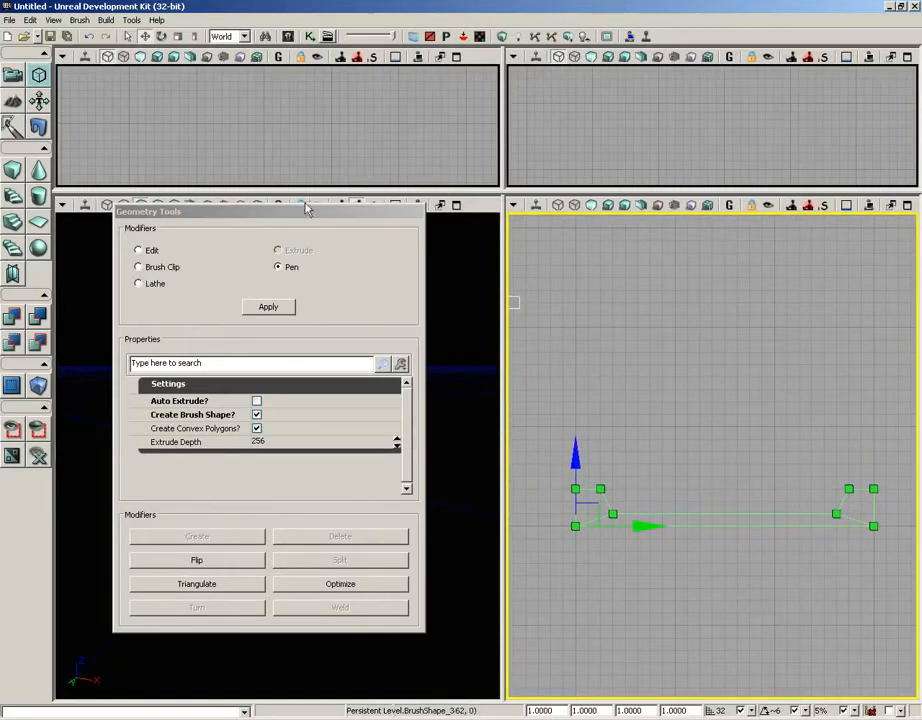
{"action": "left_click_drag", "start_coordinate": [306, 208], "coordinate": [760, 221]}
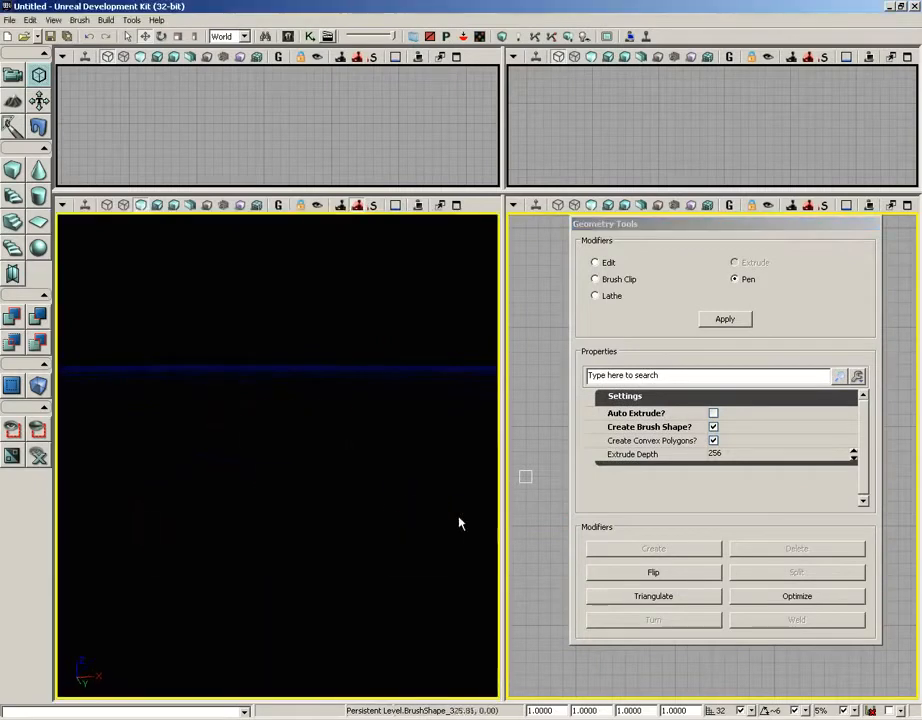
{"action": "mouse_move", "coordinate": [458, 517]}
{"action": "left_mouse_down"}
{"action": "mouse_move", "coordinate": [228, 699]}
{"action": "mouse_move", "coordinate": [58, 701]}
{"action": "mouse_move", "coordinate": [58, 521]}
{"action": "mouse_move", "coordinate": [139, 213]}
{"action": "mouse_move", "coordinate": [469, 218]}
{"action": "mouse_move", "coordinate": [459, 218]}
{"action": "mouse_move", "coordinate": [370, 362]}
{"action": "mouse_move", "coordinate": [385, 270]}
{"action": "mouse_move", "coordinate": [325, 490]}
{"action": "mouse_move", "coordinate": [335, 486]}
{"action": "mouse_move", "coordinate": [318, 503]}
{"action": "left_mouse_up"}
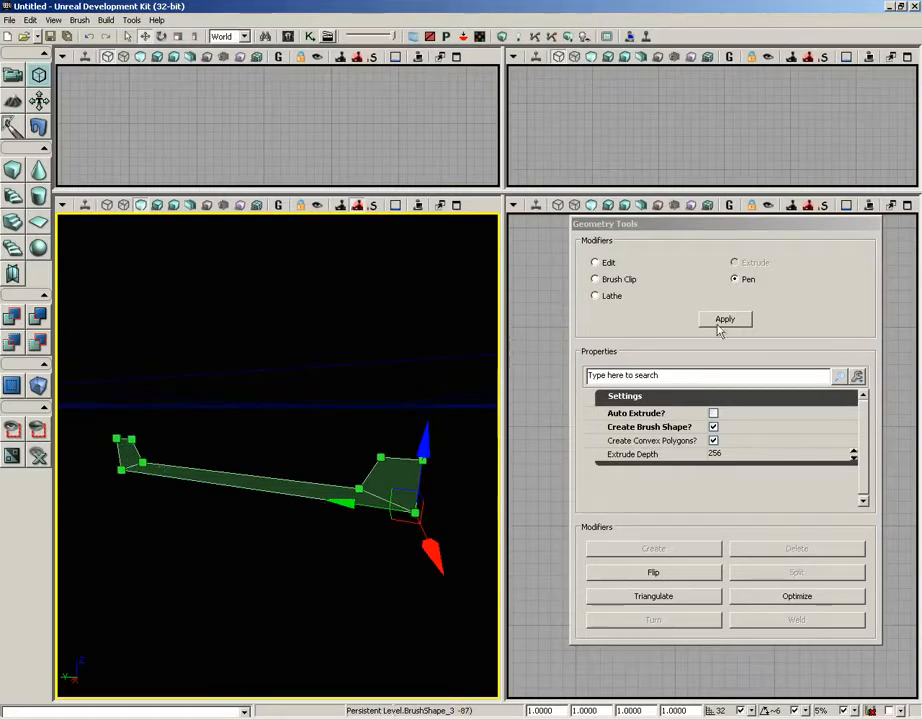
{"action": "left_click", "coordinate": [597, 297]}
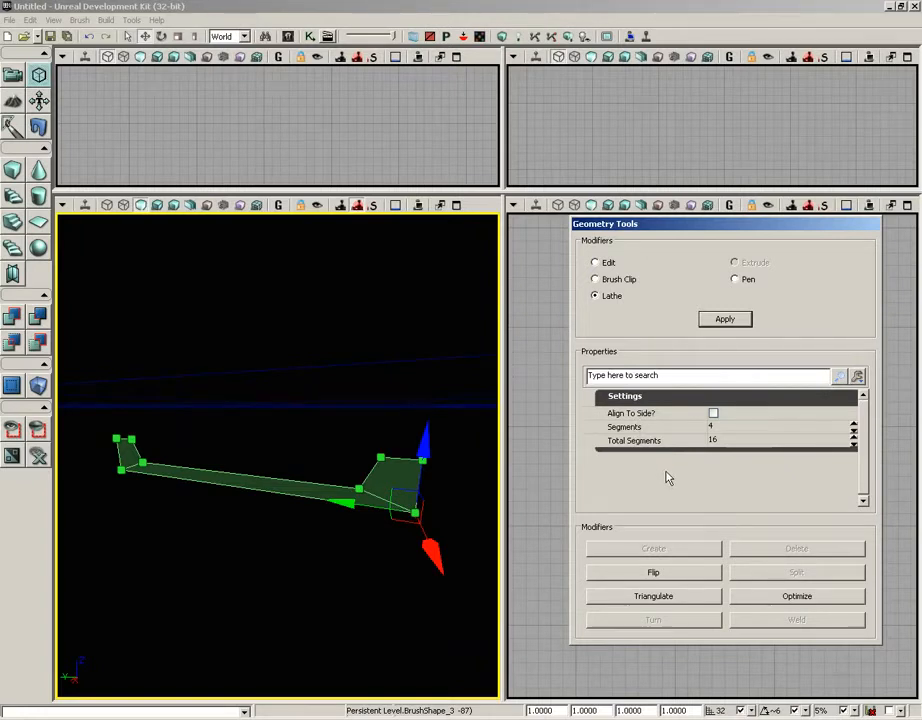
{"action": "left_click", "coordinate": [710, 426]}
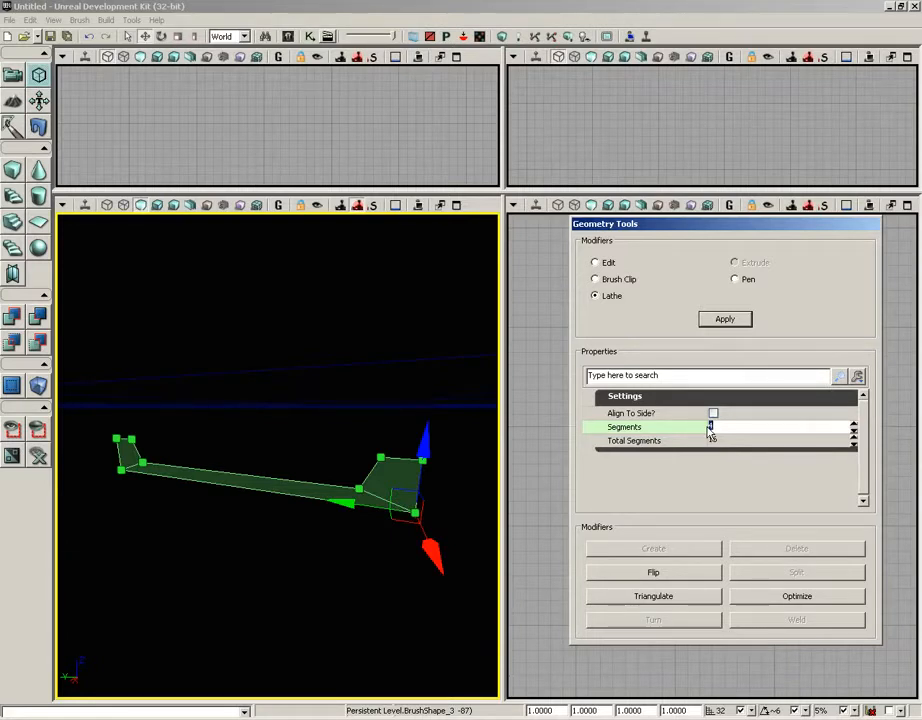
{"action": "left_click", "coordinate": [710, 440]}
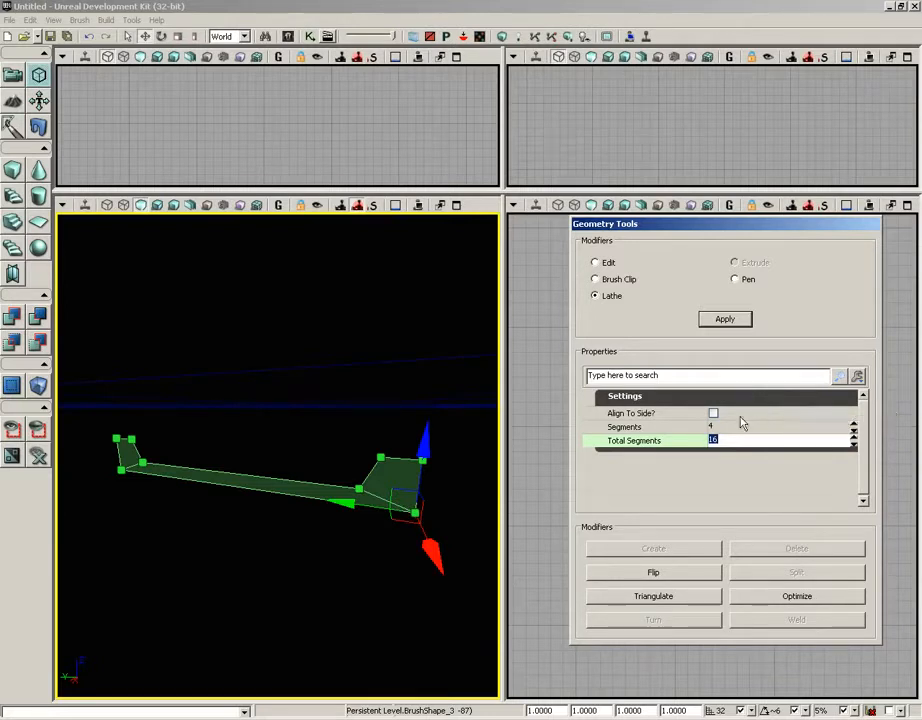
{"action": "left_click", "coordinate": [714, 427]}
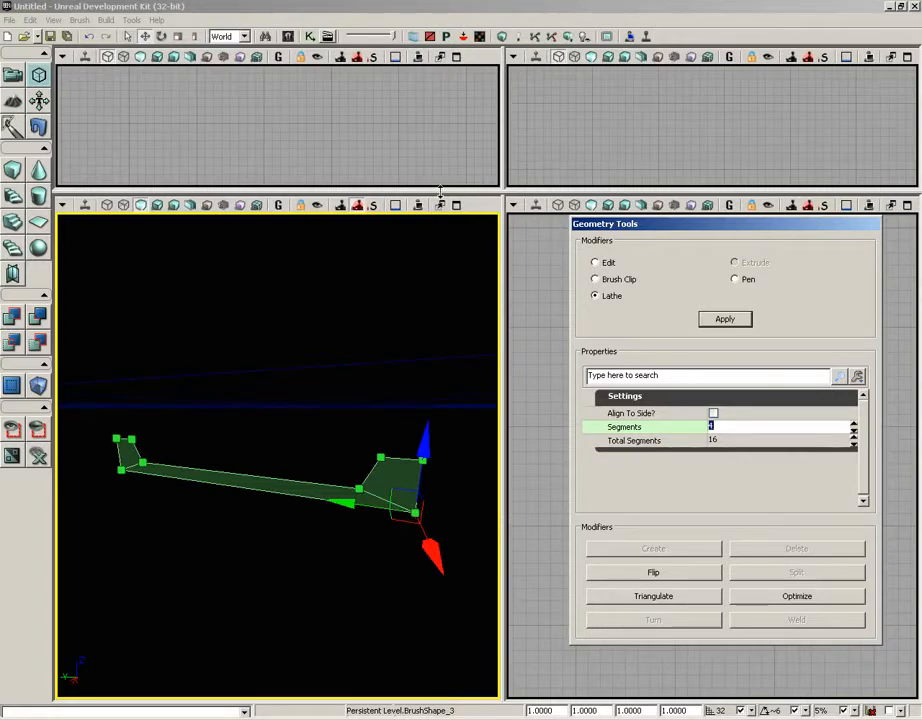
Enlarge the top view and move the shape's pivot, snapped to the grid, to a point in line with the profile beyond its inner end
{"action": "left_click_drag", "start_coordinate": [440, 190], "coordinate": [438, 505]}
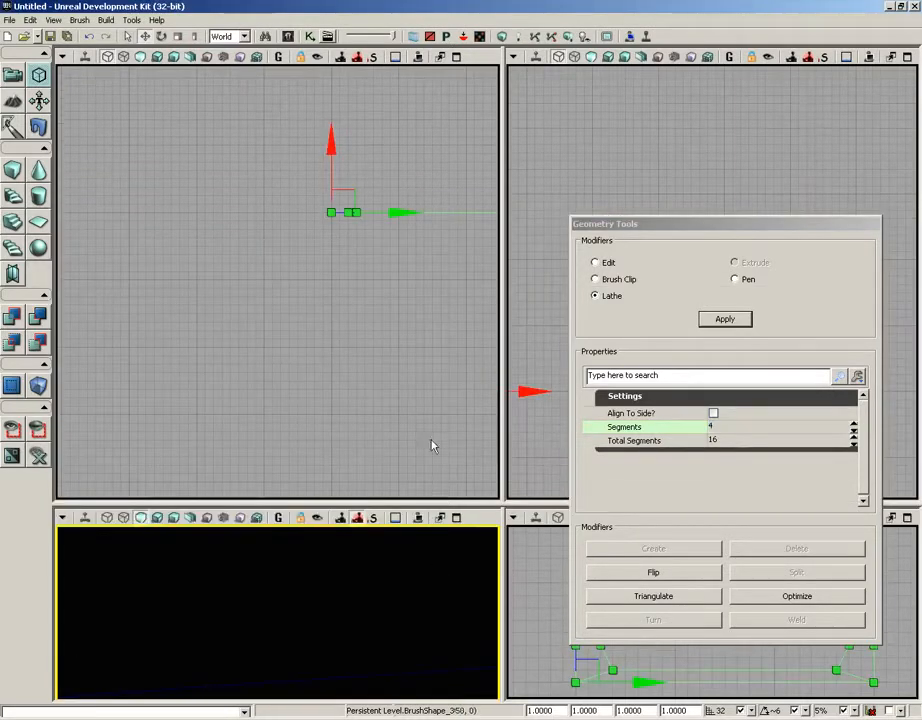
{"action": "mouse_move", "coordinate": [393, 306]}
{"action": "right_mouse_down"}
{"action": "mouse_move", "coordinate": [286, 349]}
{"action": "mouse_move", "coordinate": [327, 350]}
{"action": "right_mouse_up"}
{"action": "scroll", "coordinate": [270, 346], "scroll_direction": "down", "scroll_amount": 2}
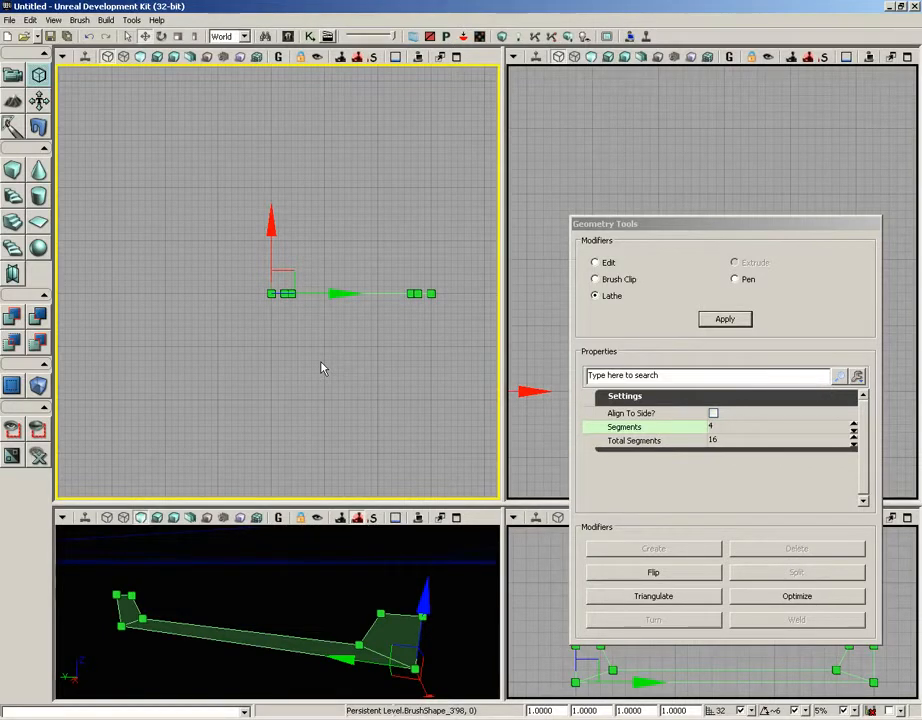
{"action": "mouse_move", "coordinate": [322, 368]}
{"action": "left_mouse_down"}
{"action": "mouse_move", "coordinate": [348, 370]}
{"action": "mouse_move", "coordinate": [366, 358]}
{"action": "mouse_move", "coordinate": [356, 360]}
{"action": "left_mouse_up"}
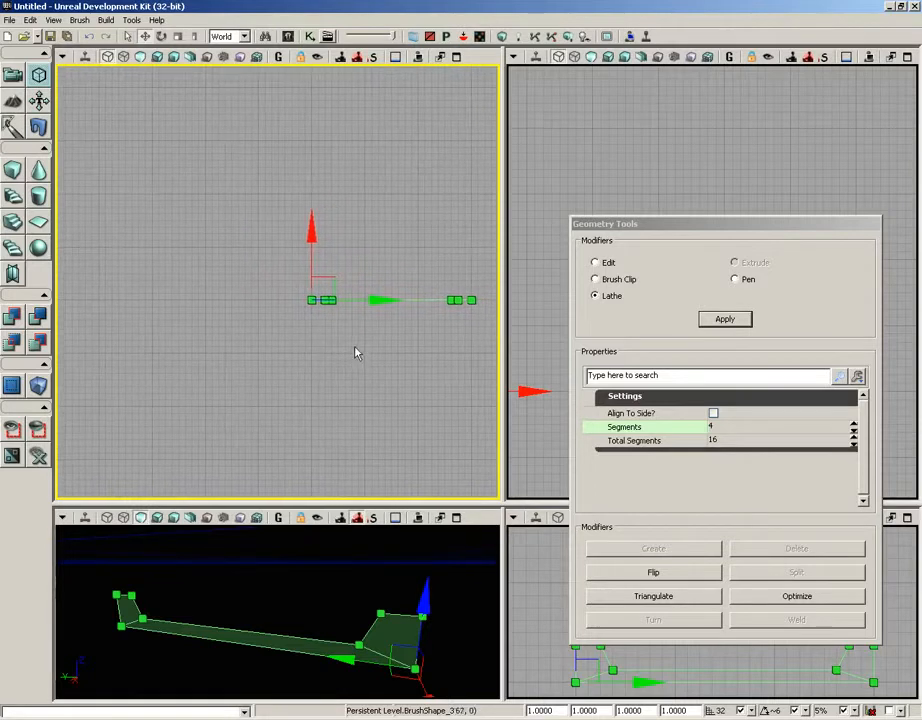
{"action": "right_click", "coordinate": [205, 307]}
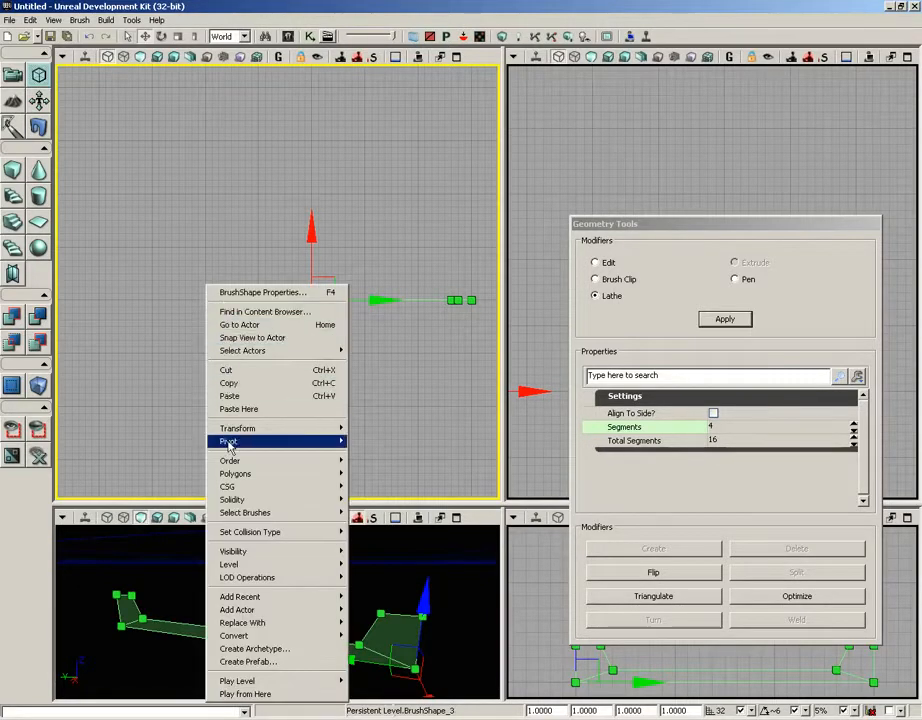
{"action": "mouse_move", "coordinate": [257, 447]}
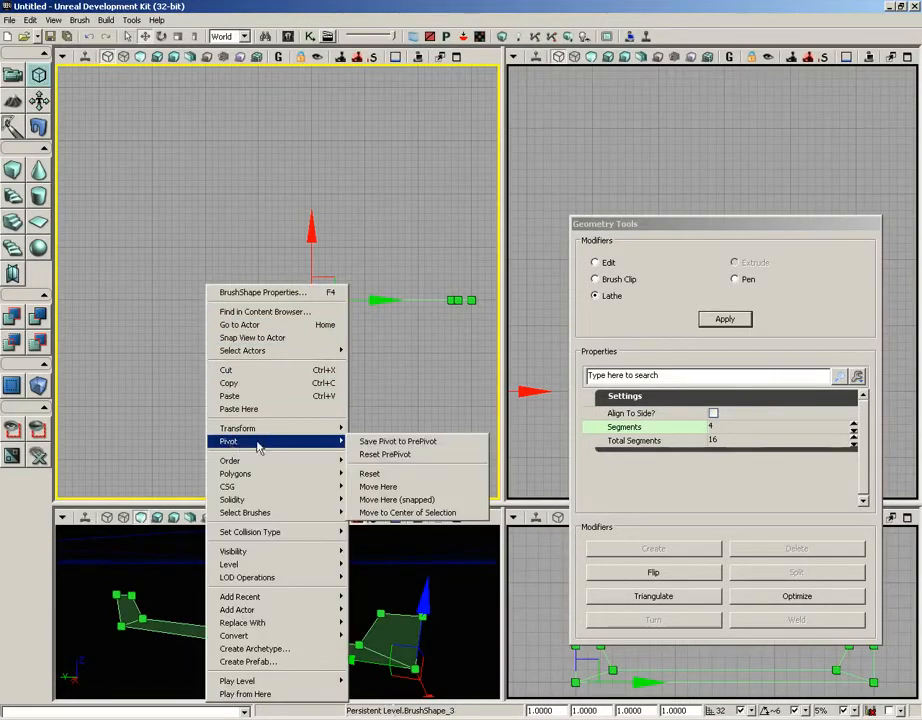
{"action": "left_click", "coordinate": [397, 499]}
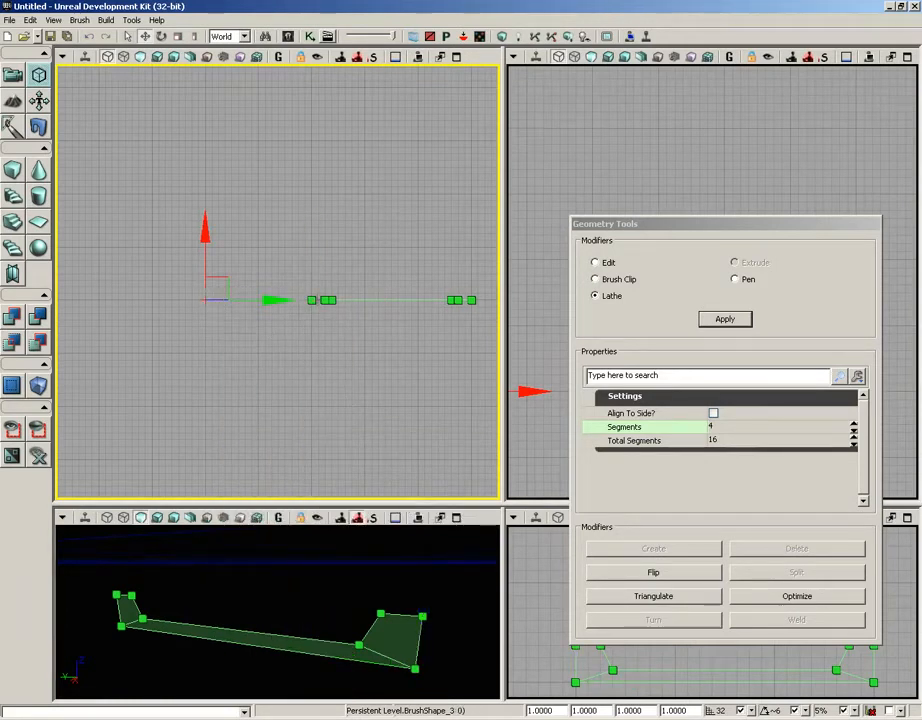
Try to lathe the profile around its pivot from the side view with 4 segments out of 16
{"action": "mouse_move", "coordinate": [352, 609]}
{"action": "left_mouse_down"}
{"action": "mouse_move", "coordinate": [288, 634]}
{"action": "mouse_move", "coordinate": [288, 716]}
{"action": "left_mouse_up"}
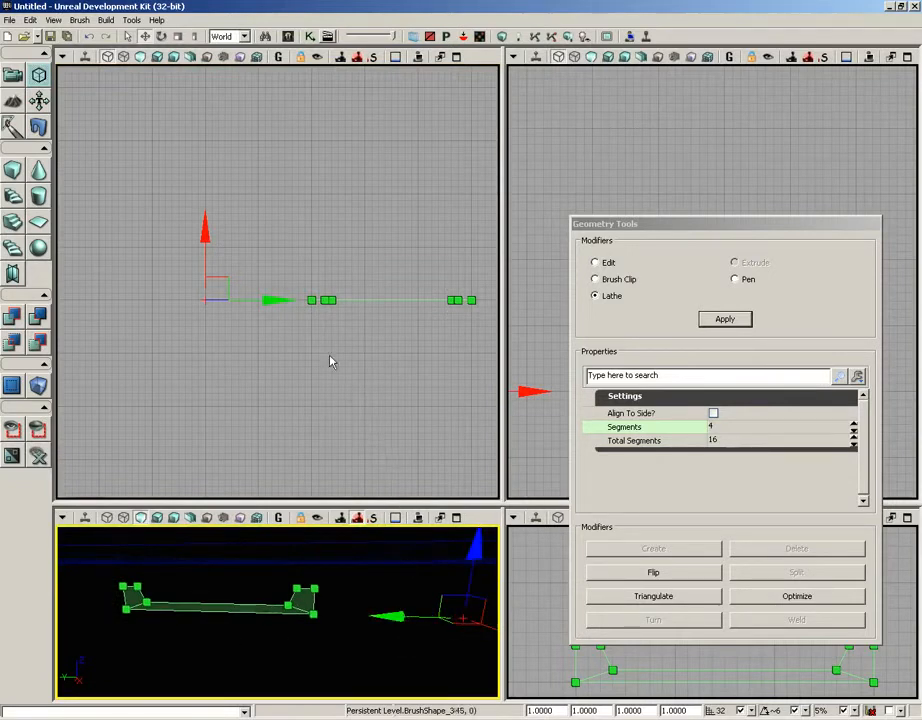
{"action": "mouse_move", "coordinate": [352, 356]}
{"action": "left_mouse_down"}
{"action": "mouse_move", "coordinate": [302, 335]}
{"action": "mouse_move", "coordinate": [323, 352]}
{"action": "mouse_move", "coordinate": [322, 366]}
{"action": "left_mouse_up"}
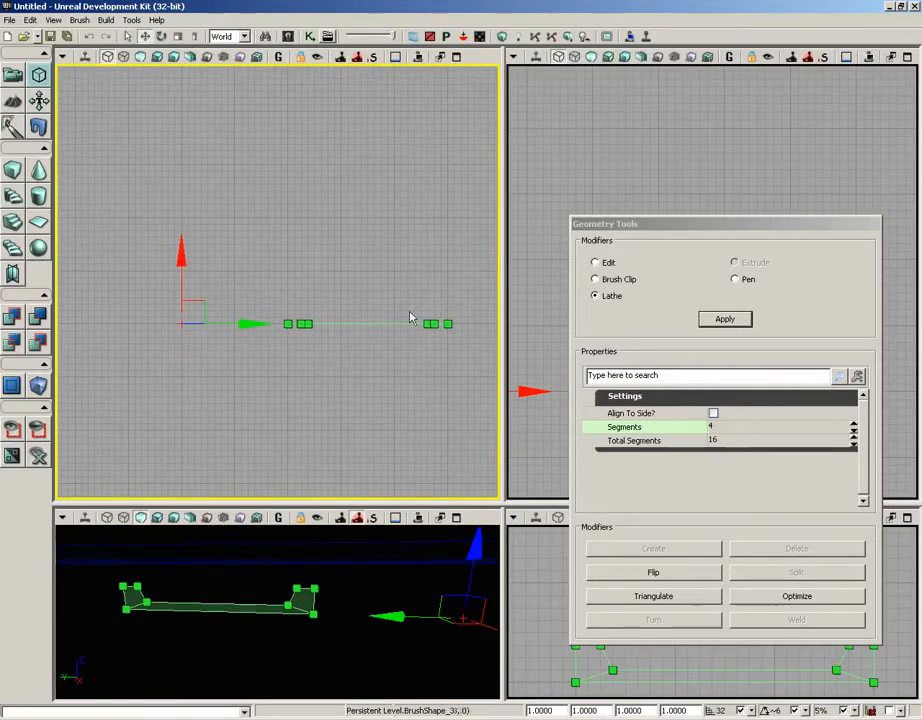
{"action": "left_click_drag", "start_coordinate": [666, 224], "coordinate": [228, 108]}
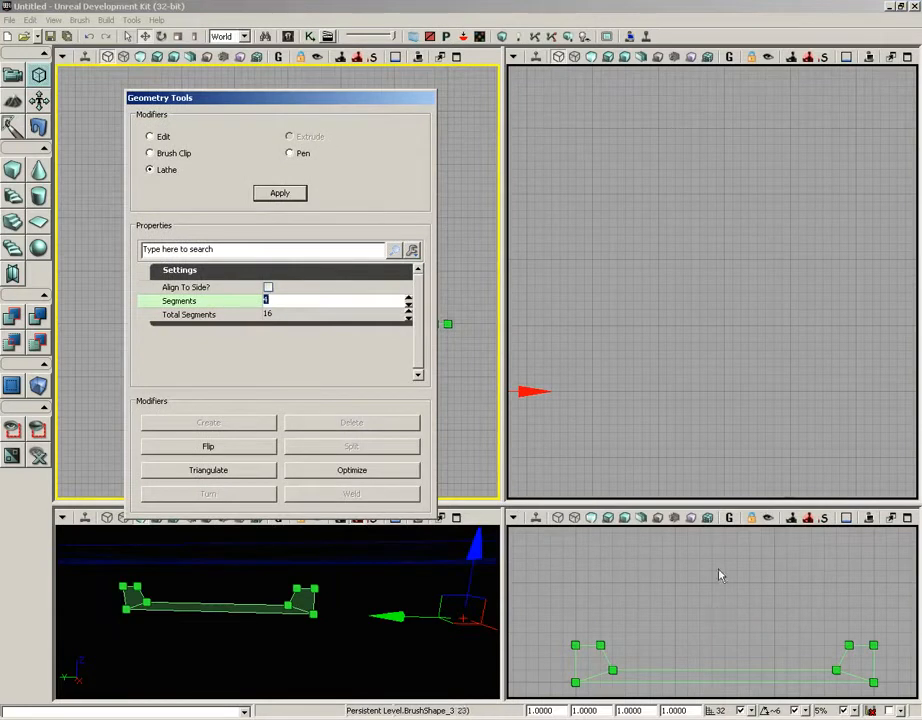
{"action": "left_click_drag", "start_coordinate": [700, 599], "coordinate": [707, 567]}
{"action": "scroll", "coordinate": [707, 560], "scroll_direction": "down", "scroll_amount": 3}
{"action": "scroll", "coordinate": [702, 532], "scroll_direction": "down", "scroll_amount": 2}
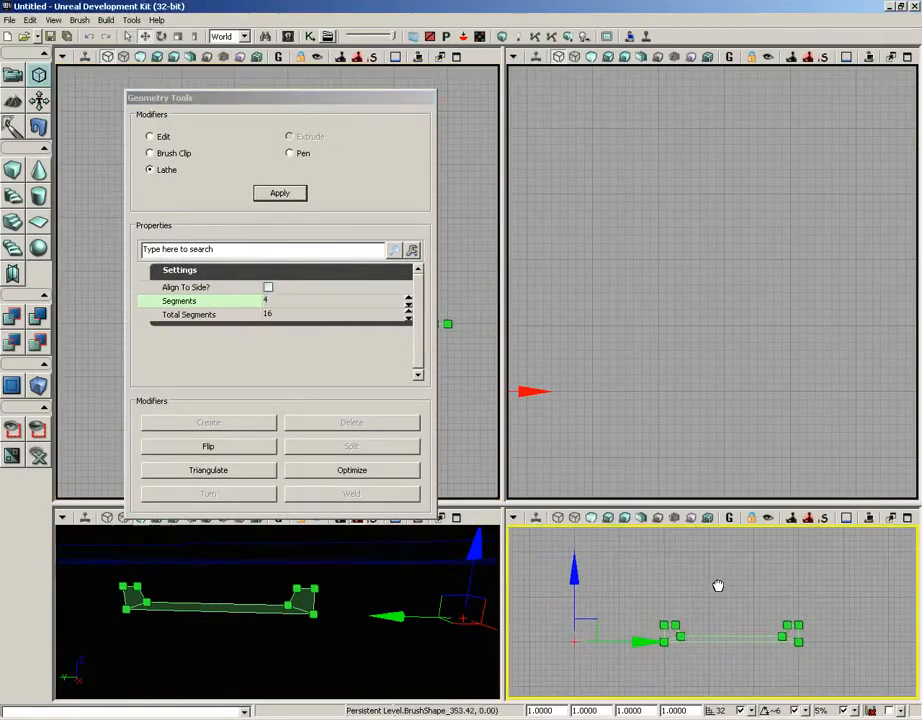
{"action": "left_click", "coordinate": [293, 199]}
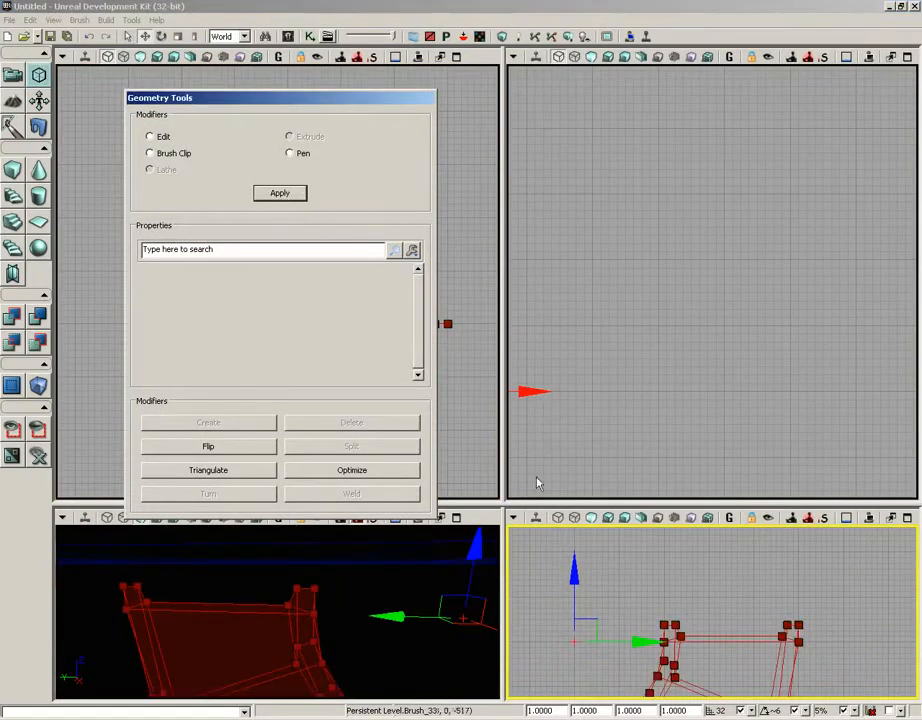
Dismiss the error messages from the lathe attempt and rebuild the builder brush as a cube
{"action": "scroll", "coordinate": [733, 561], "scroll_direction": "up", "scroll_amount": 3}
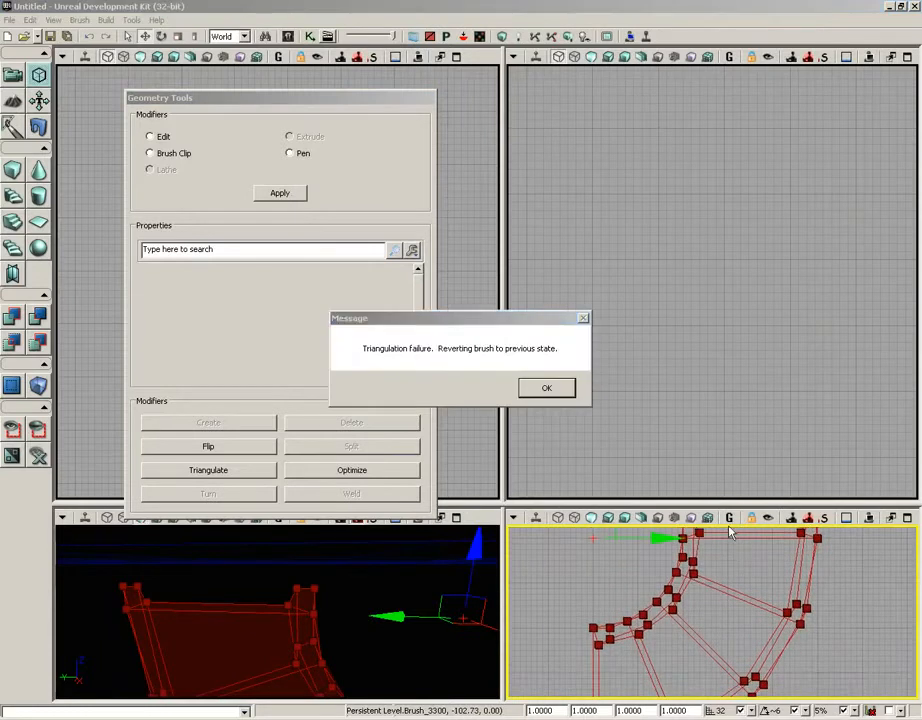
{"action": "left_click", "coordinate": [545, 388]}
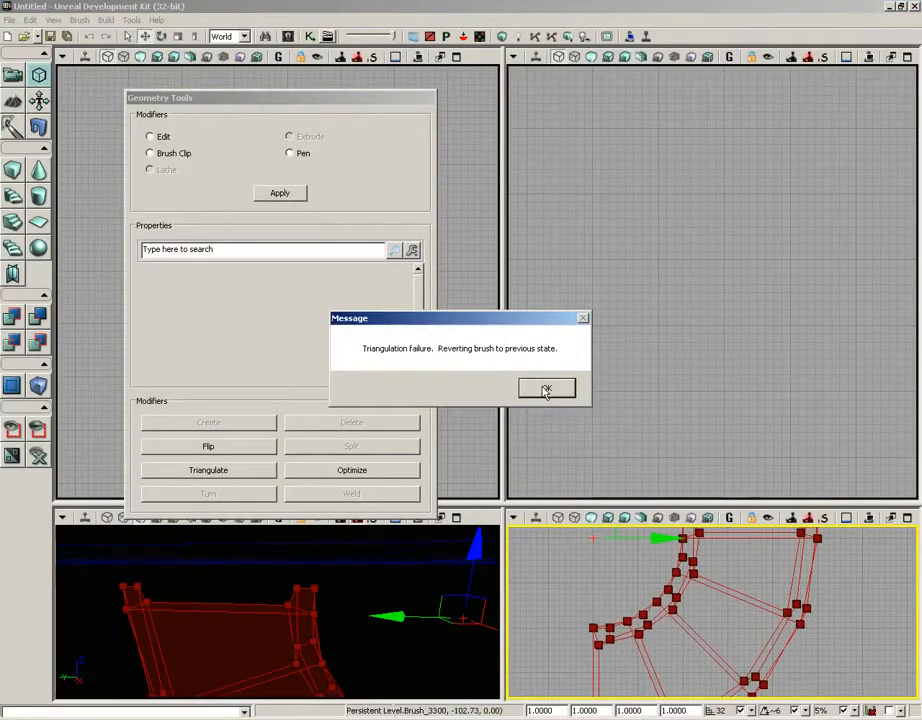
{"action": "left_click", "coordinate": [545, 391]}
{"action": "left_click", "coordinate": [545, 391]}
{"action": "left_click", "coordinate": [545, 391]}
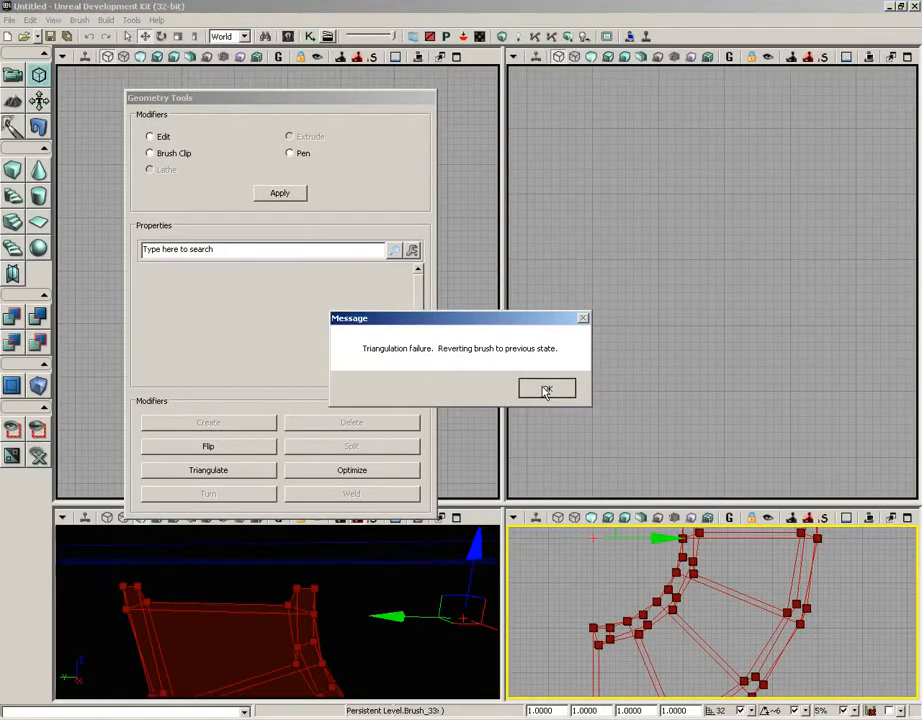
{"action": "left_click", "coordinate": [545, 391]}
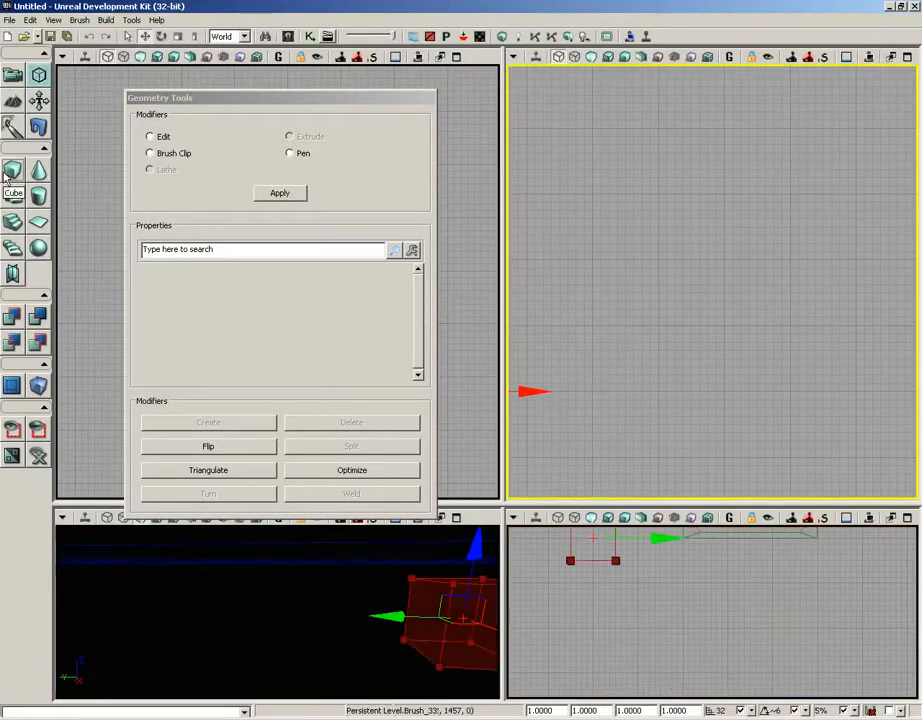
Uncover the top view, select the channel profile shape and move its pivot, snapped to the grid, to the centre of the builder cube
{"action": "mouse_move", "coordinate": [706, 578]}
{"action": "left_mouse_down"}
{"action": "mouse_move", "coordinate": [714, 576]}
{"action": "mouse_move", "coordinate": [698, 595]}
{"action": "left_mouse_up"}
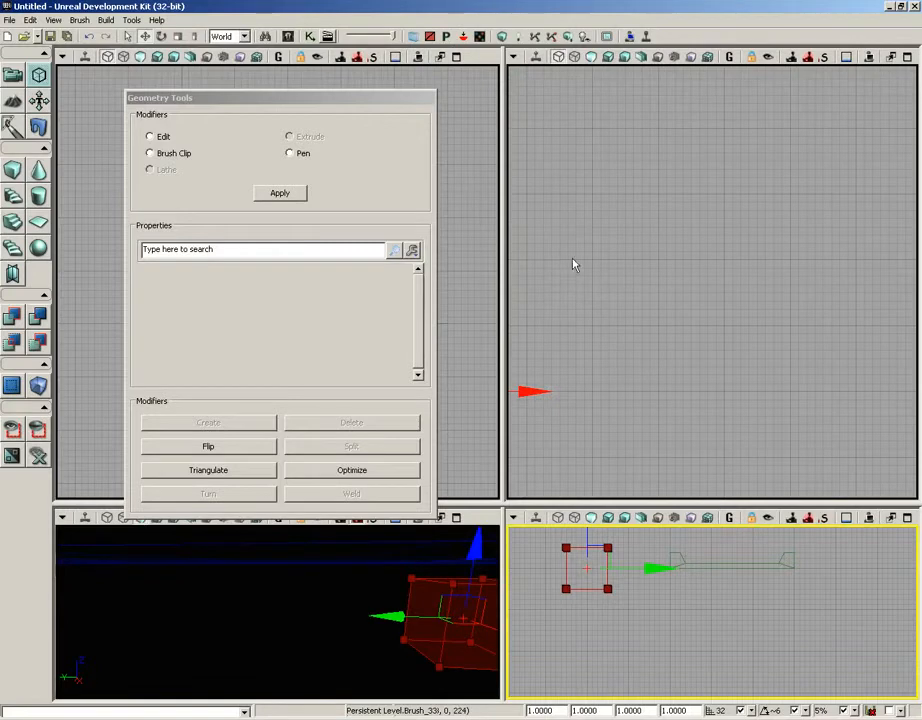
{"action": "mouse_move", "coordinate": [362, 92]}
{"action": "left_mouse_down"}
{"action": "mouse_move", "coordinate": [507, 117]}
{"action": "mouse_move", "coordinate": [778, 82]}
{"action": "mouse_move", "coordinate": [793, 68]}
{"action": "left_mouse_up"}
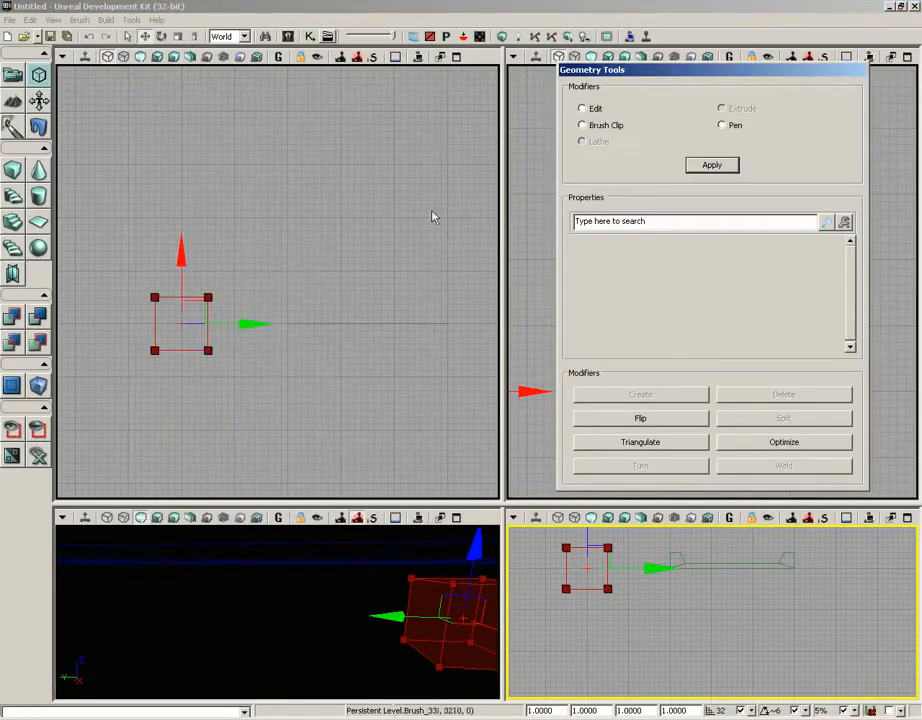
{"action": "mouse_move", "coordinate": [432, 217]}
{"action": "left_mouse_down"}
{"action": "mouse_move", "coordinate": [366, 241]}
{"action": "mouse_move", "coordinate": [315, 293]}
{"action": "left_mouse_up"}
{"action": "left_click", "coordinate": [311, 315]}
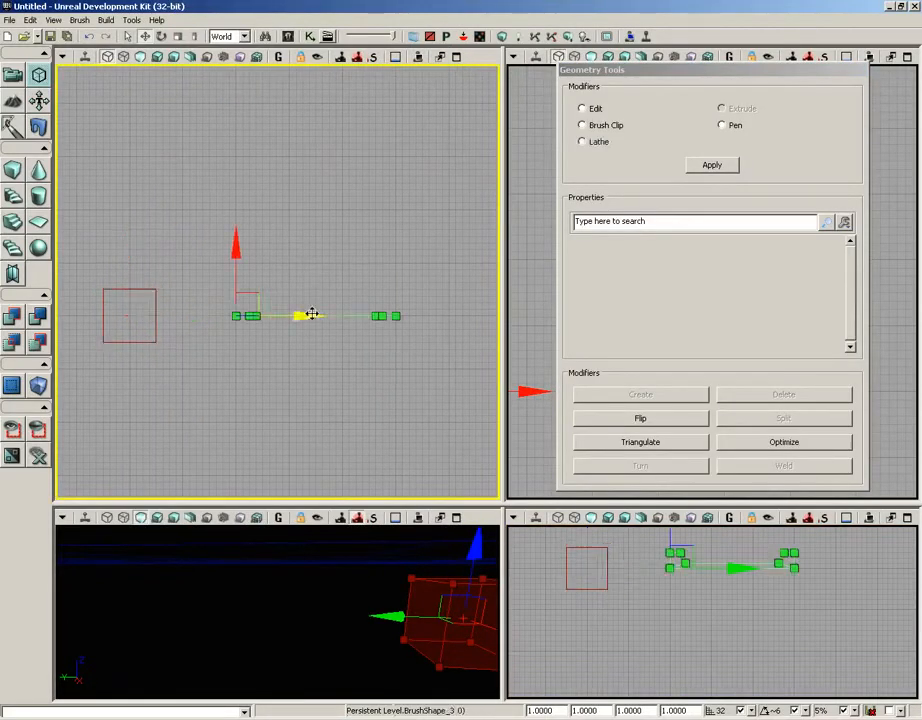
{"action": "mouse_move", "coordinate": [319, 204]}
{"action": "left_mouse_down"}
{"action": "mouse_move", "coordinate": [346, 179]}
{"action": "mouse_move", "coordinate": [380, 177]}
{"action": "left_mouse_up"}
{"action": "scroll", "coordinate": [342, 202], "scroll_direction": "up", "scroll_amount": 2}
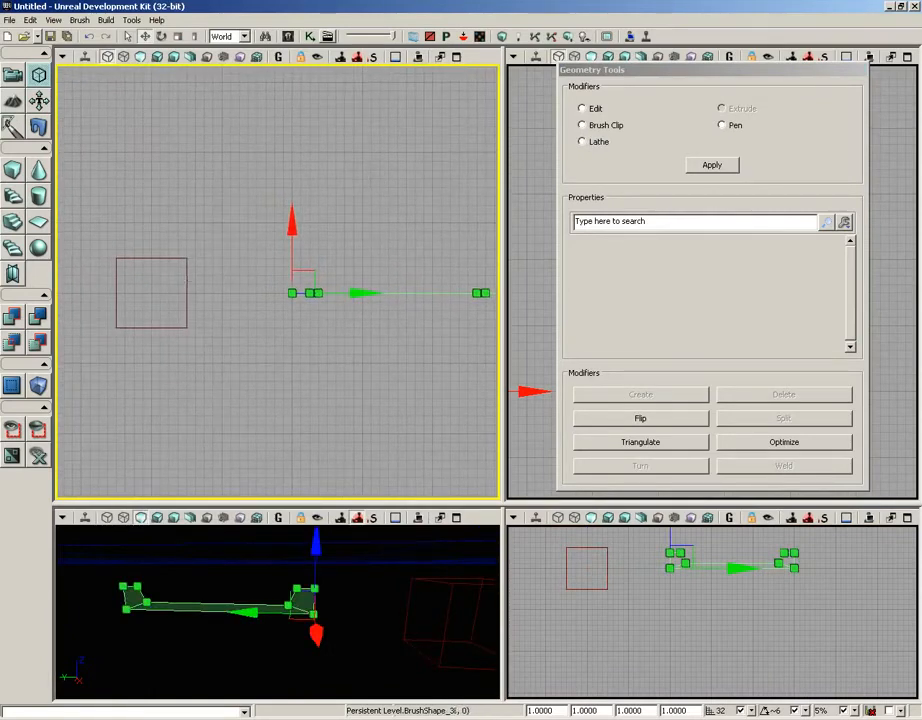
{"action": "right_click", "coordinate": [152, 300]}
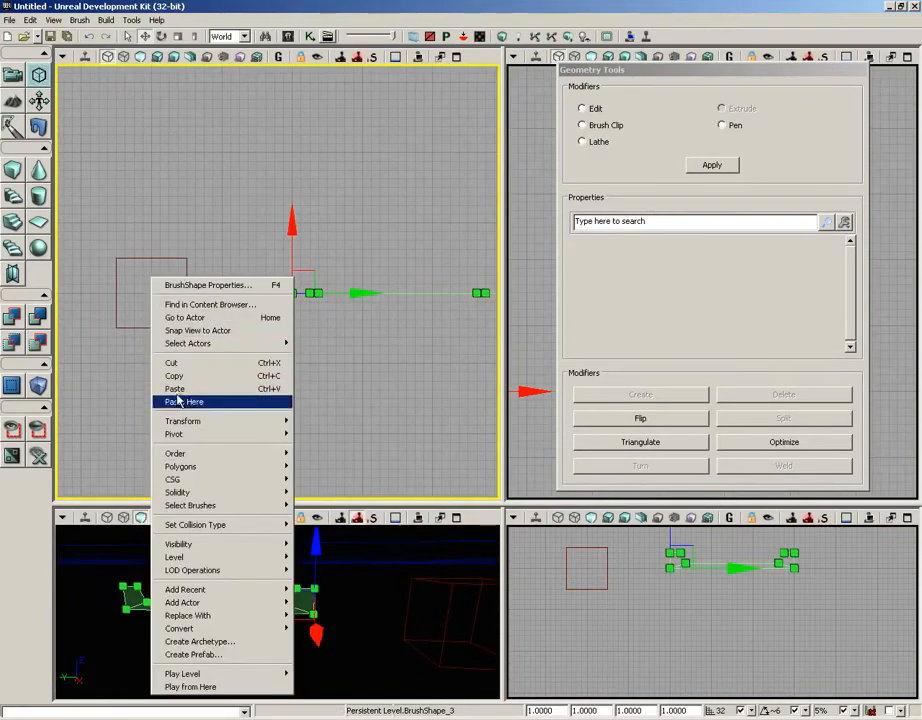
{"action": "mouse_move", "coordinate": [178, 434]}
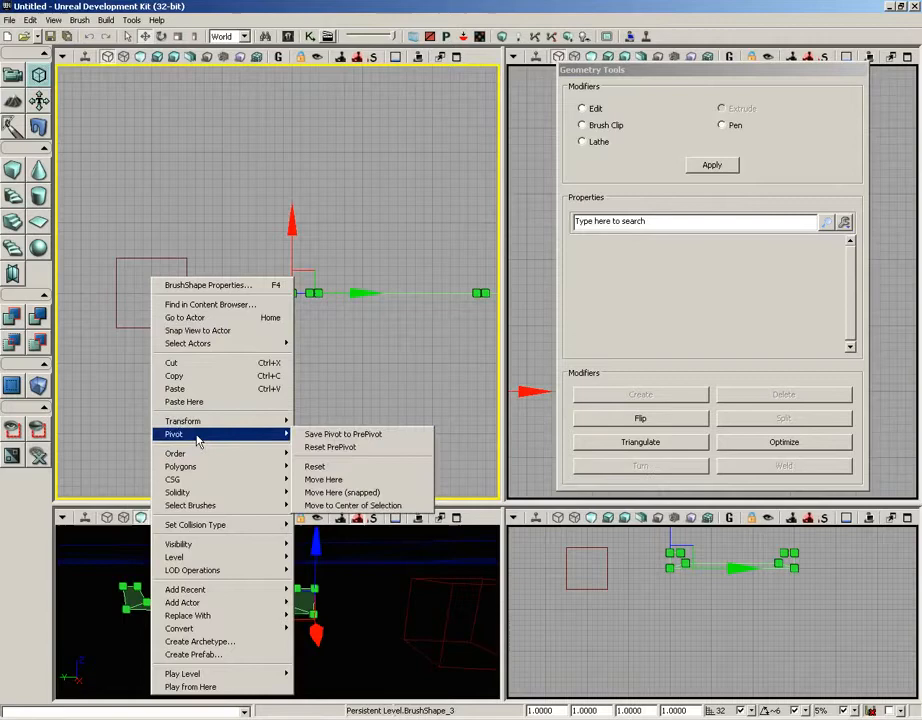
{"action": "left_click", "coordinate": [342, 492]}
{"action": "scroll", "coordinate": [275, 380], "scroll_direction": "down", "scroll_amount": 2}
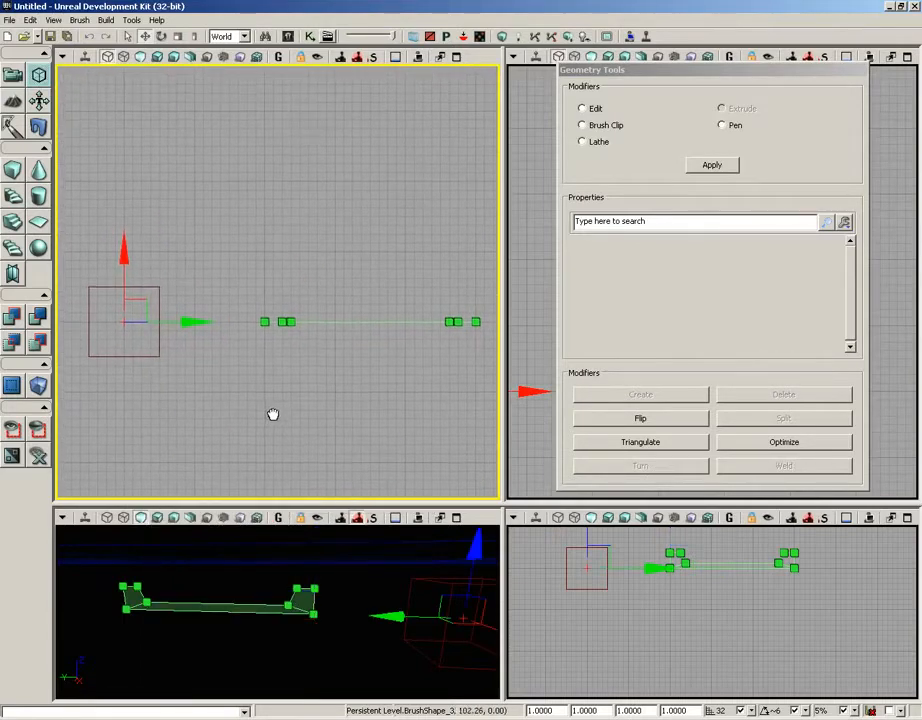
Lathe the profile around its offset pivot from the top view with 4 segments out of 16
{"action": "right_click_drag", "start_coordinate": [275, 380], "coordinate": [265, 406]}
{"action": "right_click_drag", "start_coordinate": [272, 263], "coordinate": [285, 249]}
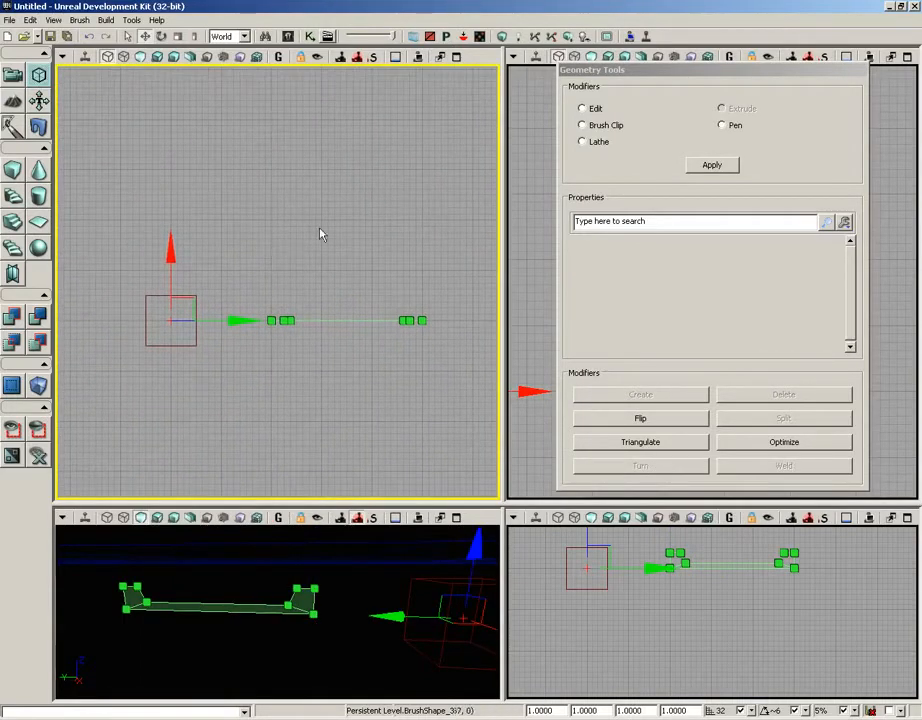
{"action": "left_click", "coordinate": [583, 141]}
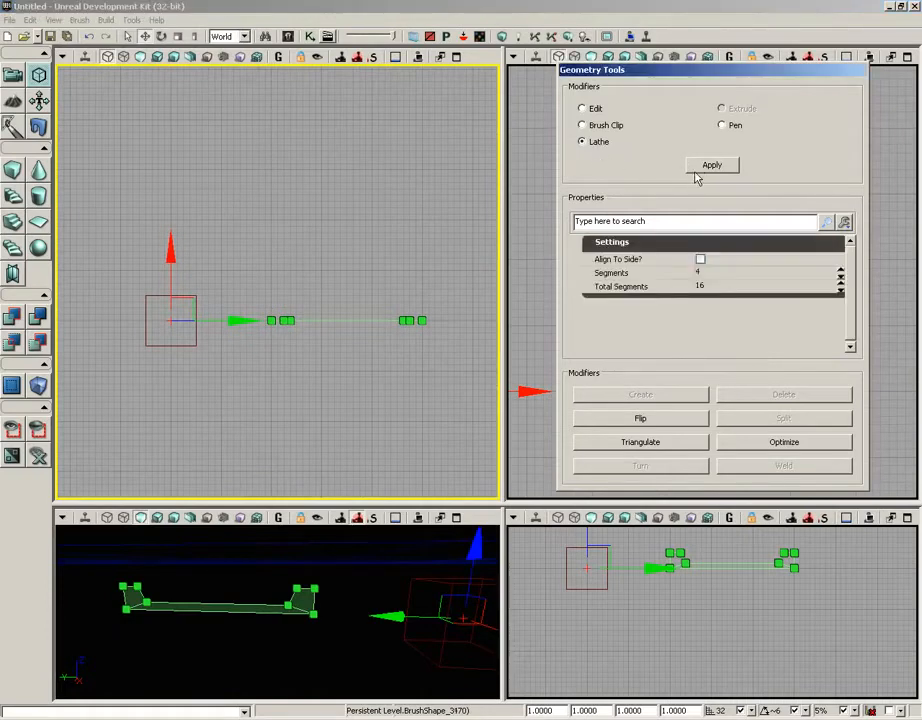
{"action": "left_click", "coordinate": [706, 168]}
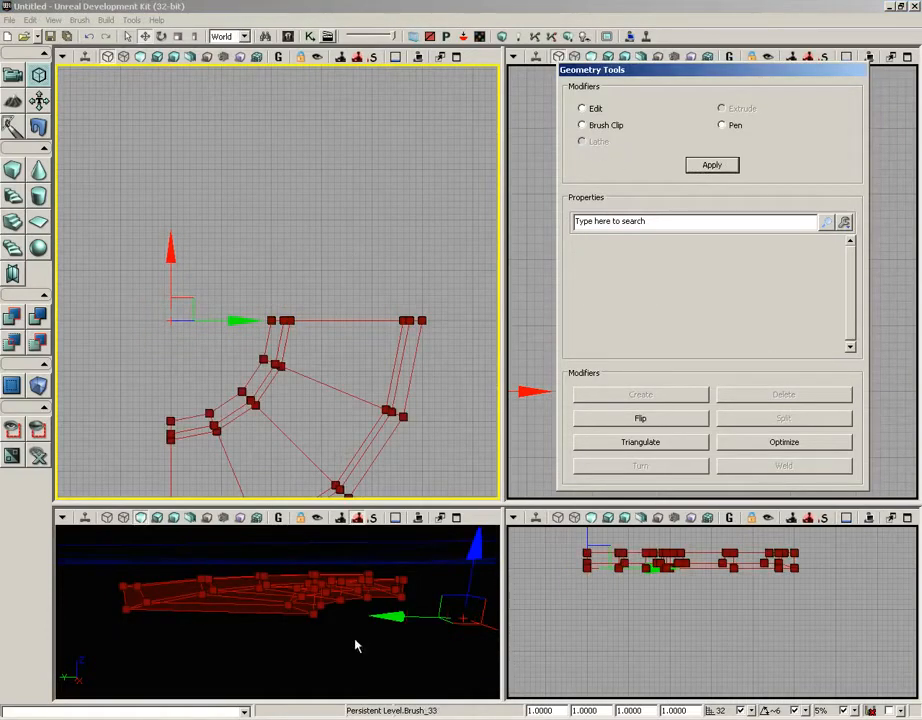
Enlarge the perspective view and examine the lathed quarter-curve brush from several angles
{"action": "mouse_move", "coordinate": [356, 646]}
{"action": "left_mouse_down"}
{"action": "mouse_move", "coordinate": [420, 503]}
{"action": "mouse_move", "coordinate": [412, 212]}
{"action": "left_mouse_up"}
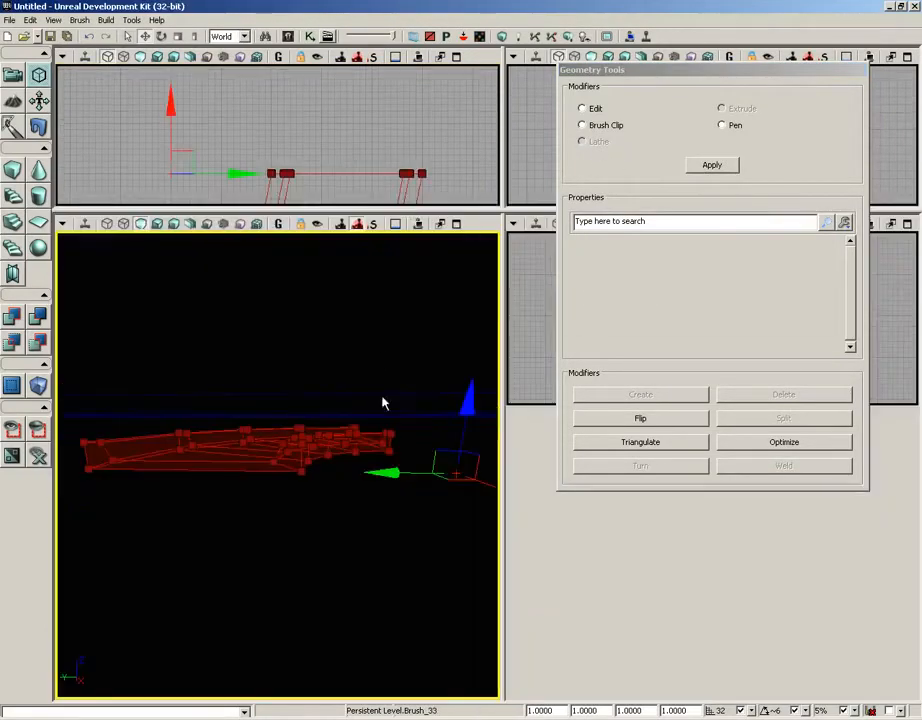
{"action": "mouse_move", "coordinate": [383, 401]}
{"action": "right_mouse_down"}
{"action": "mouse_move", "coordinate": [377, 231]}
{"action": "mouse_move", "coordinate": [354, 351]}
{"action": "right_mouse_up"}
{"action": "mouse_move", "coordinate": [354, 351]}
{"action": "left_mouse_down"}
{"action": "mouse_move", "coordinate": [366, 323]}
{"action": "mouse_move", "coordinate": [366, 239]}
{"action": "left_mouse_up"}
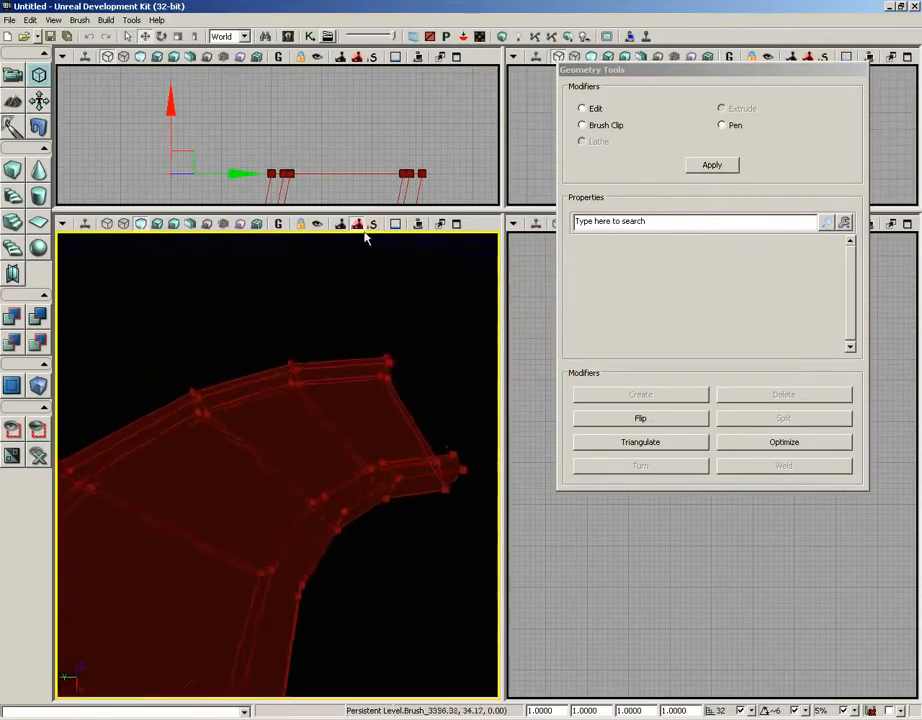
{"action": "right_click_drag", "start_coordinate": [366, 239], "coordinate": [371, 418]}
{"action": "mouse_move", "coordinate": [371, 453]}
{"action": "left_mouse_down"}
{"action": "mouse_move", "coordinate": [346, 453]}
{"action": "mouse_move", "coordinate": [327, 541]}
{"action": "mouse_move", "coordinate": [340, 457]}
{"action": "left_mouse_up"}
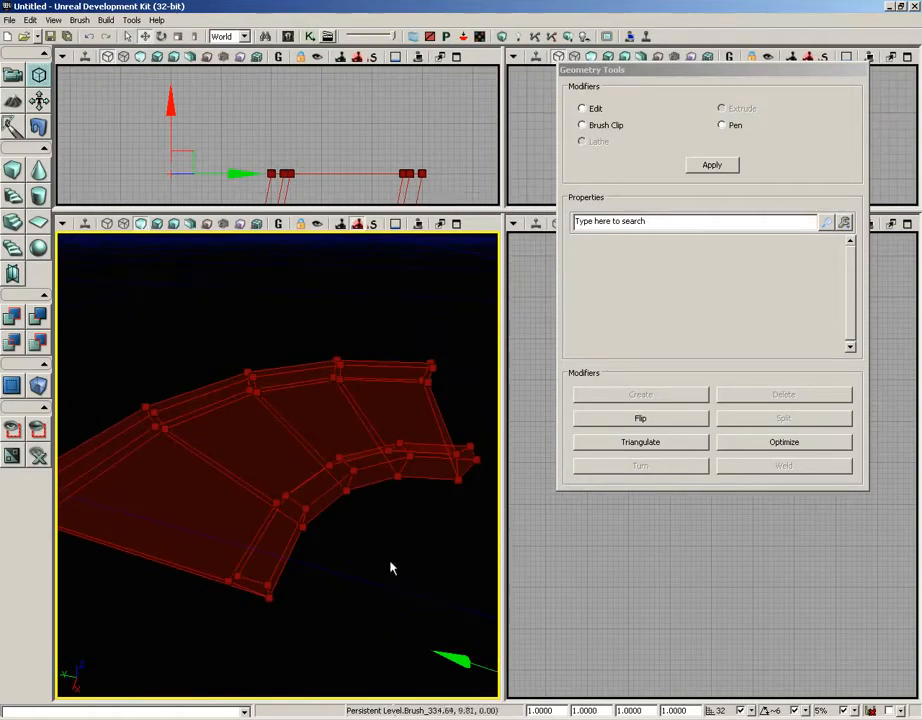
{"action": "mouse_move", "coordinate": [393, 568]}
{"action": "left_mouse_down"}
{"action": "mouse_move", "coordinate": [449, 642]}
{"action": "mouse_move", "coordinate": [432, 665]}
{"action": "mouse_move", "coordinate": [423, 642]}
{"action": "left_mouse_up"}
{"action": "scroll", "coordinate": [360, 144], "scroll_direction": "down", "scroll_amount": 4}
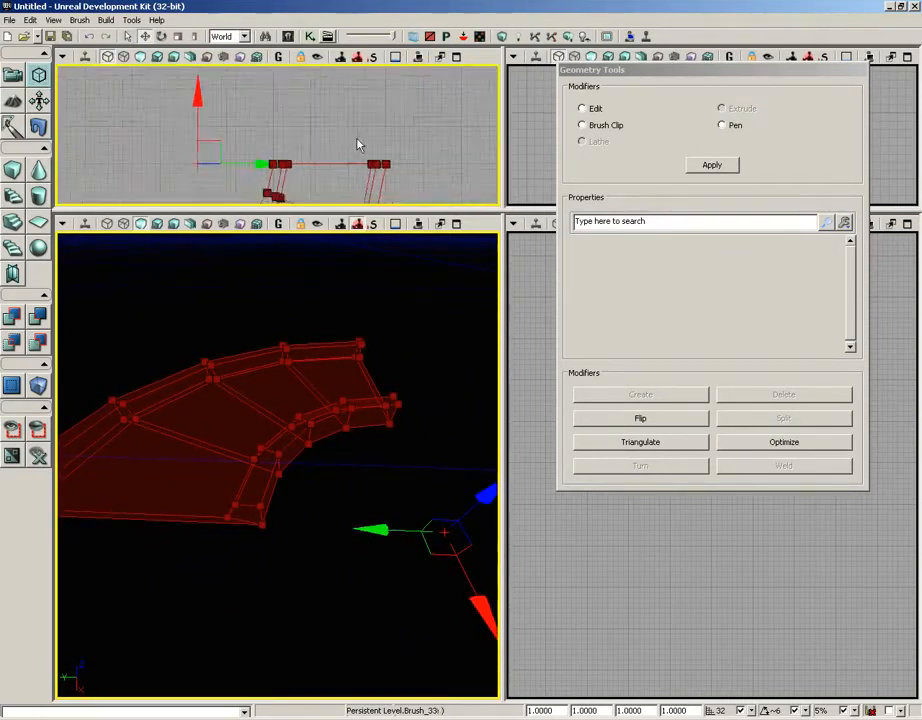
Enlarge the top view, slide the curved builder brush clear of the profile along the Y axis and select the profile shape
{"action": "left_click_drag", "start_coordinate": [361, 215], "coordinate": [362, 380]}
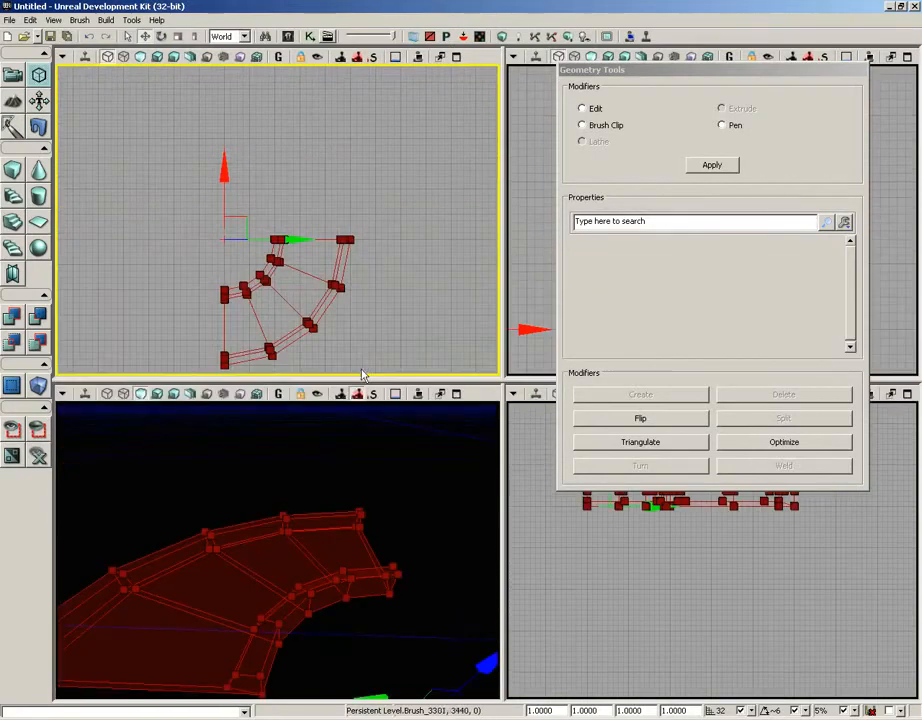
{"action": "scroll", "coordinate": [350, 300], "scroll_direction": "up", "scroll_amount": 2}
{"action": "left_click", "coordinate": [303, 251]}
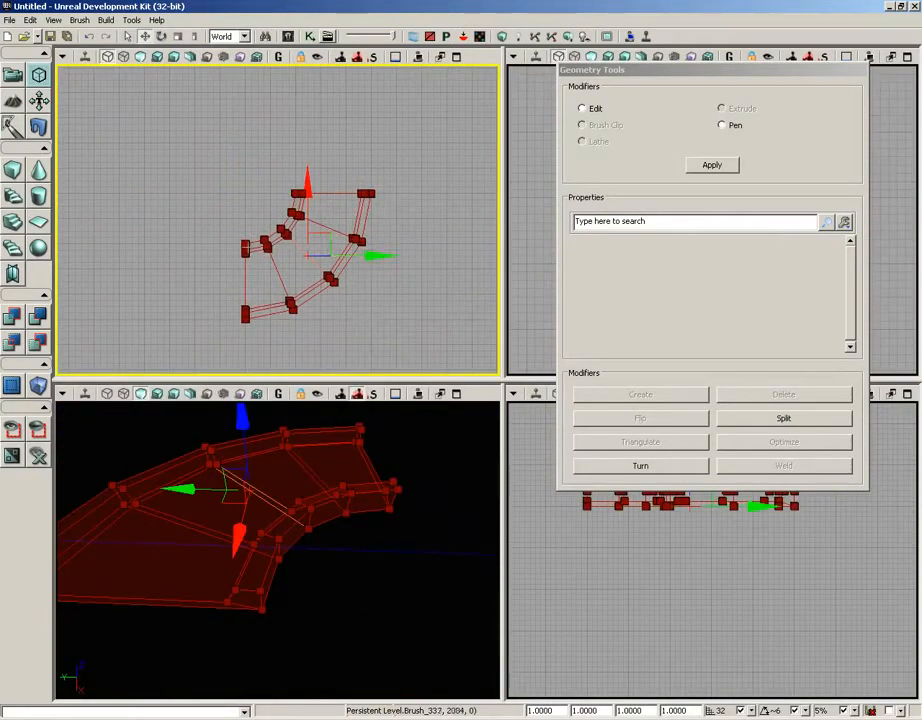
{"action": "left_click", "coordinate": [241, 269]}
{"action": "left_click", "coordinate": [285, 275]}
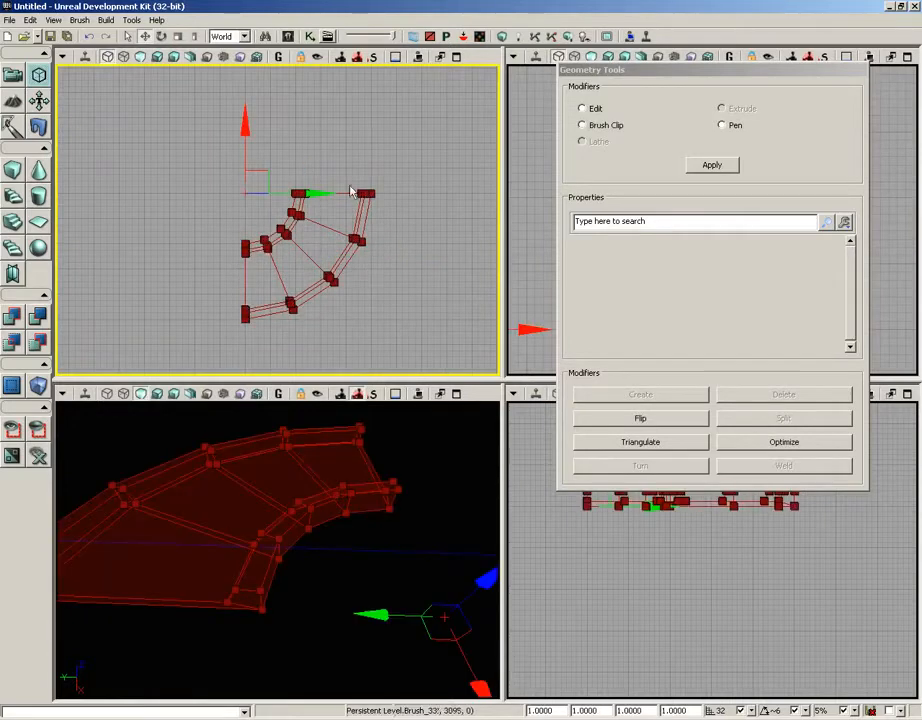
{"action": "left_click_drag", "start_coordinate": [305, 194], "coordinate": [50, 192]}
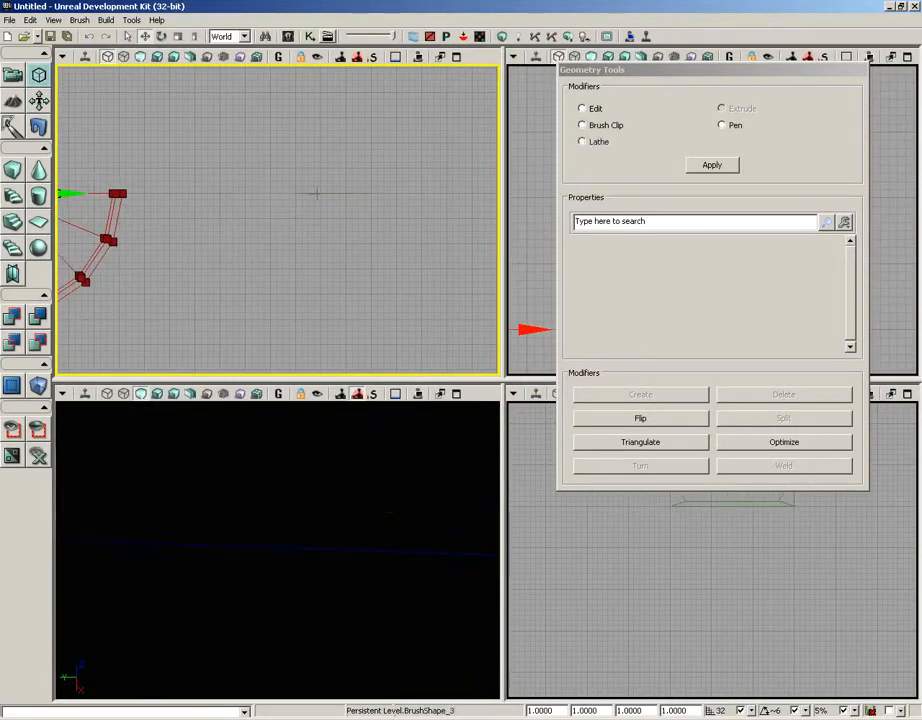
{"action": "key", "text": "Home"}
Move the profile shape's pivot, snapped to the grid, to a point in line with it beyond its inner end
{"action": "left_click_drag", "start_coordinate": [366, 258], "coordinate": [436, 252]}
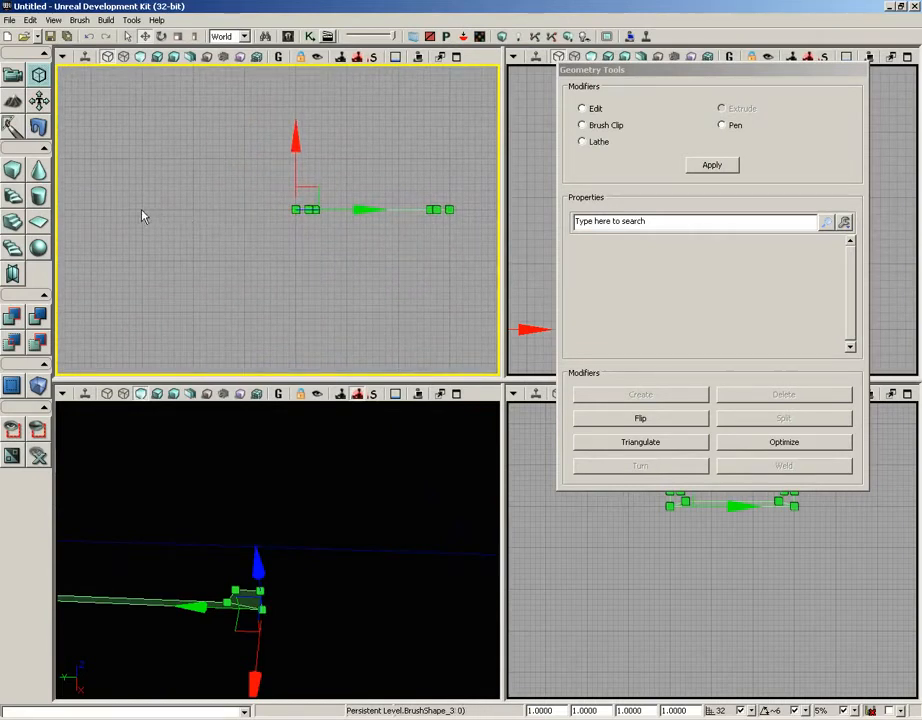
{"action": "right_click", "coordinate": [194, 196]}
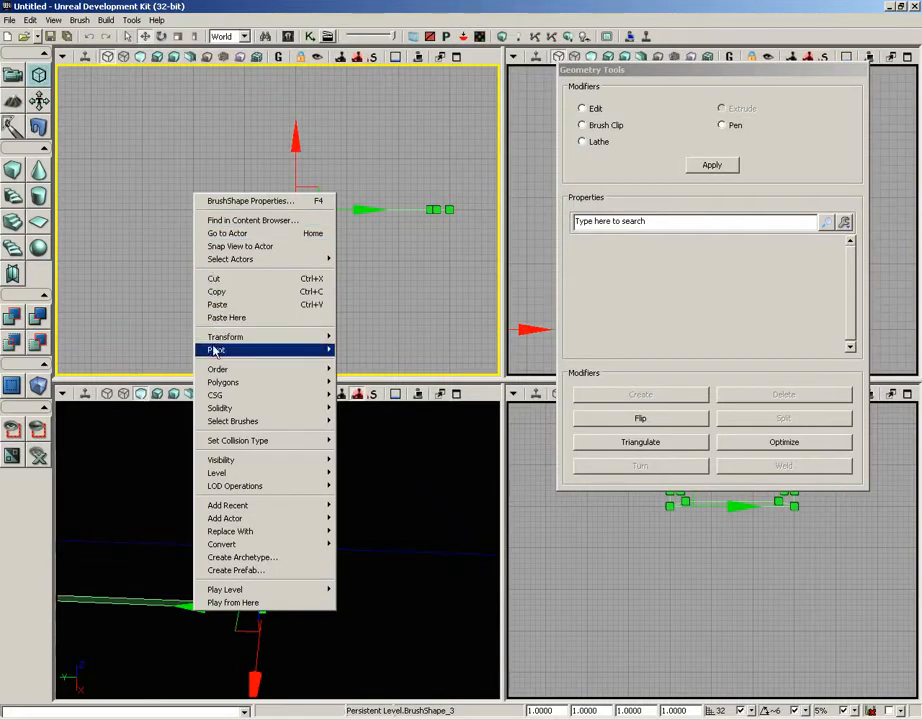
{"action": "mouse_move", "coordinate": [213, 350]}
{"action": "left_click", "coordinate": [365, 410]}
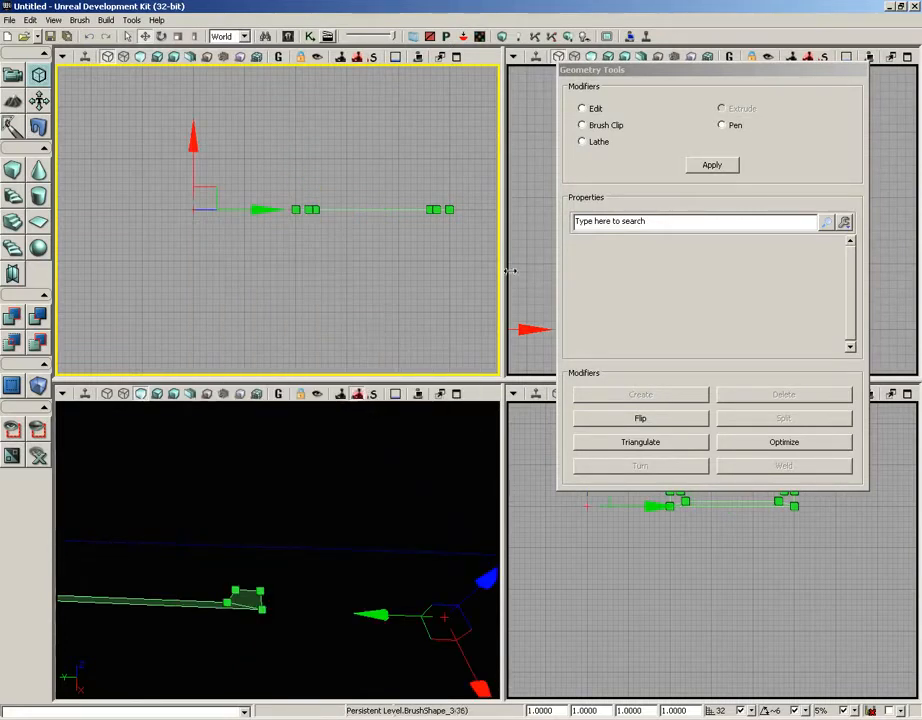
Lathe the profile into a full ring with Segments and Total Segments both set to 32
{"action": "left_click", "coordinate": [596, 142]}
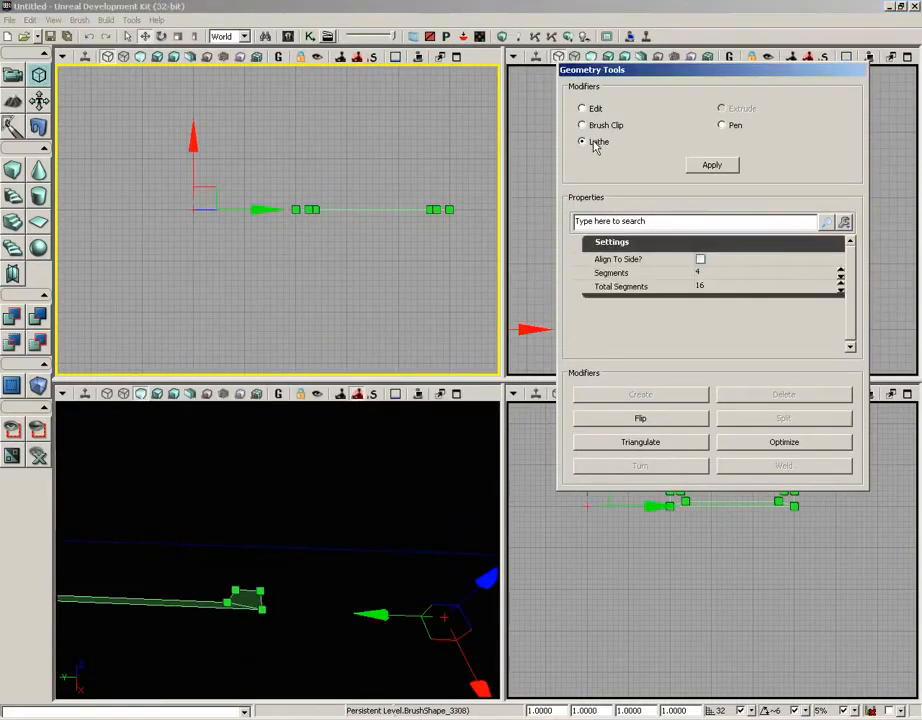
{"action": "left_click", "coordinate": [720, 274]}
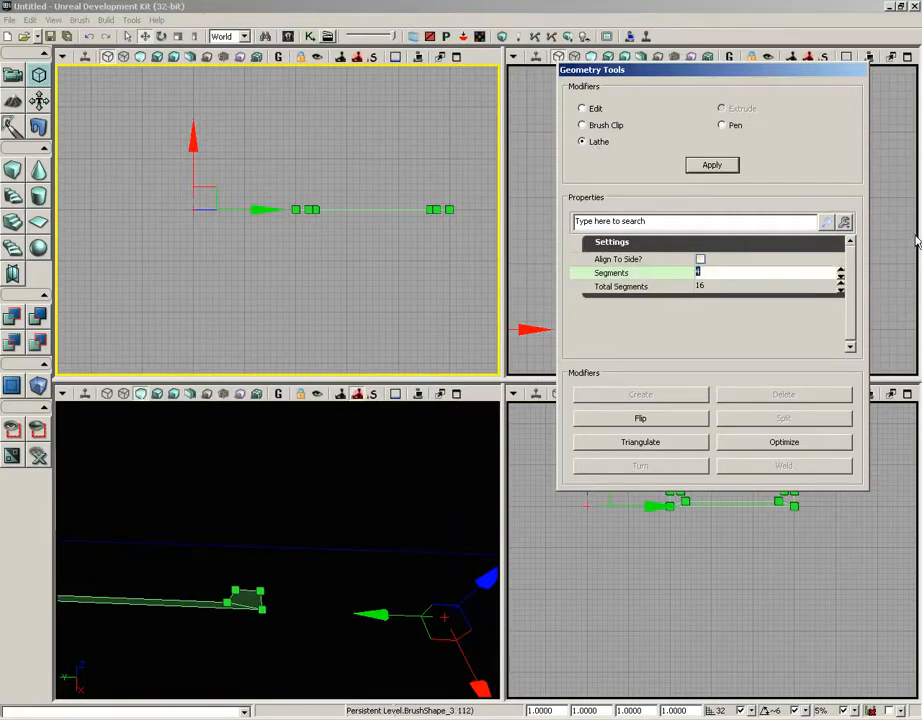
{"action": "type", "text": "3"}
{"action": "key", "text": "Return"}
{"action": "key", "text": "Tab"}
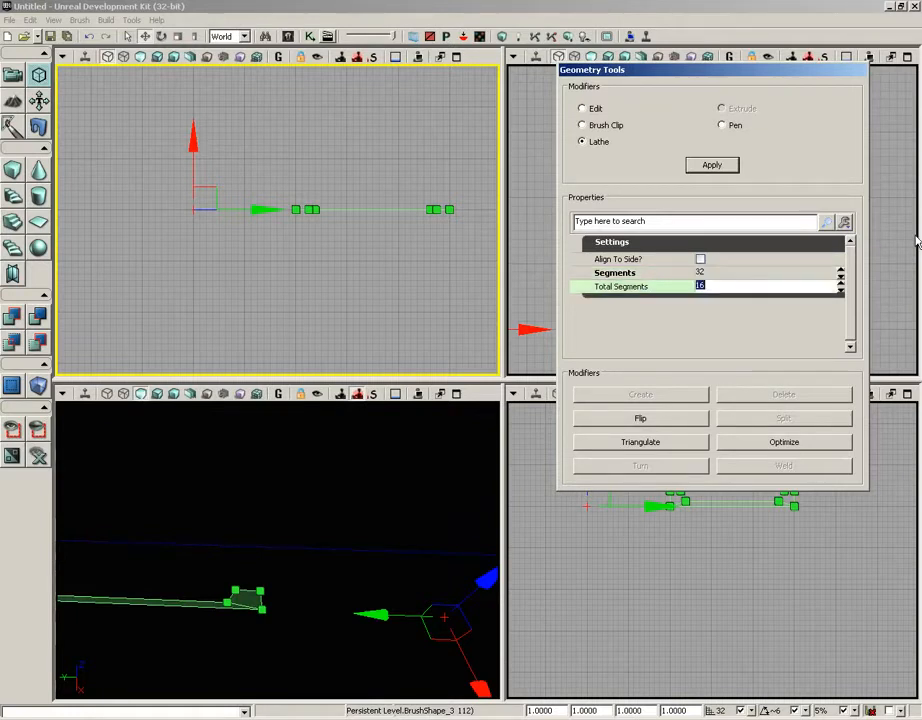
{"action": "type", "text": "32"}
{"action": "key", "text": "shift+Tab"}
{"action": "key", "text": "Tab"}
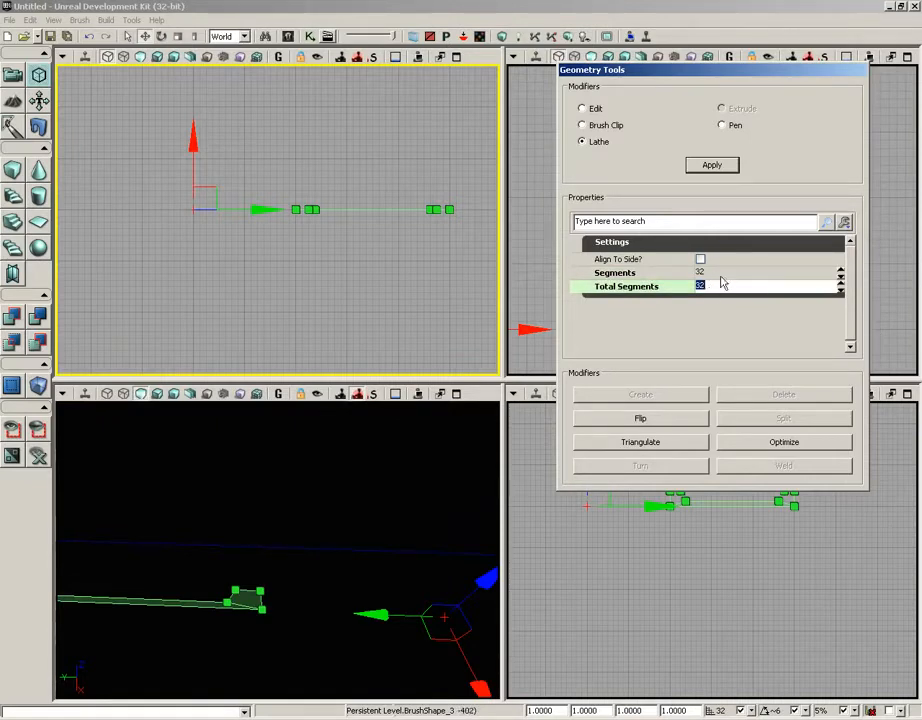
{"action": "left_click", "coordinate": [711, 165]}
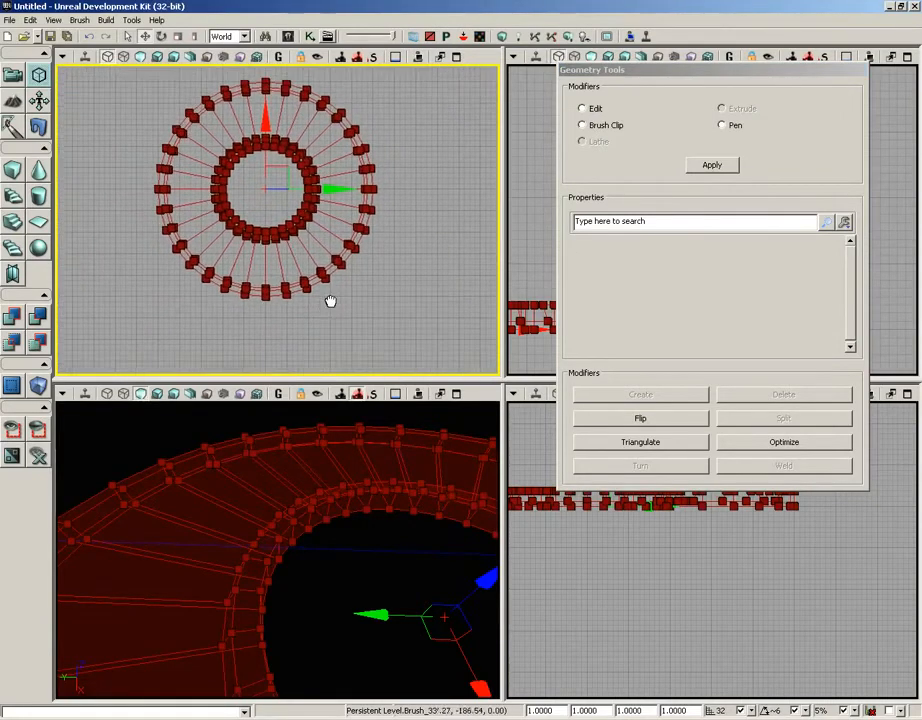
Examine the ring brush's outer and inner edges against the grid in the top view
{"action": "scroll", "coordinate": [330, 320], "scroll_direction": "up", "scroll_amount": 4}
{"action": "left_click_drag", "start_coordinate": [331, 302], "coordinate": [390, 152]}
{"action": "scroll", "coordinate": [323, 321], "scroll_direction": "up", "scroll_amount": 2}
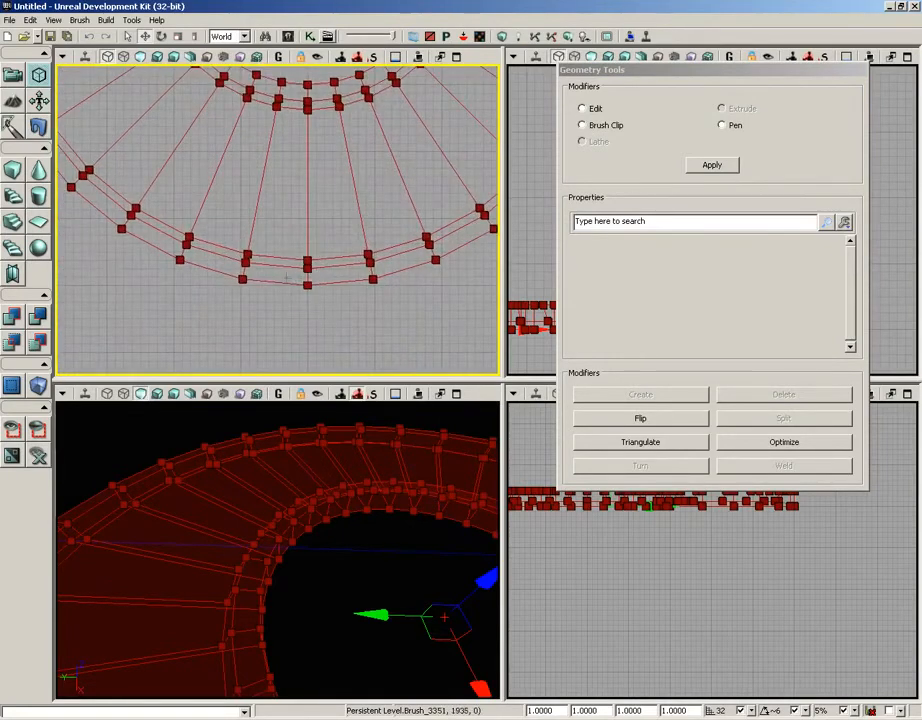
{"action": "left_click_drag", "start_coordinate": [346, 310], "coordinate": [346, 292]}
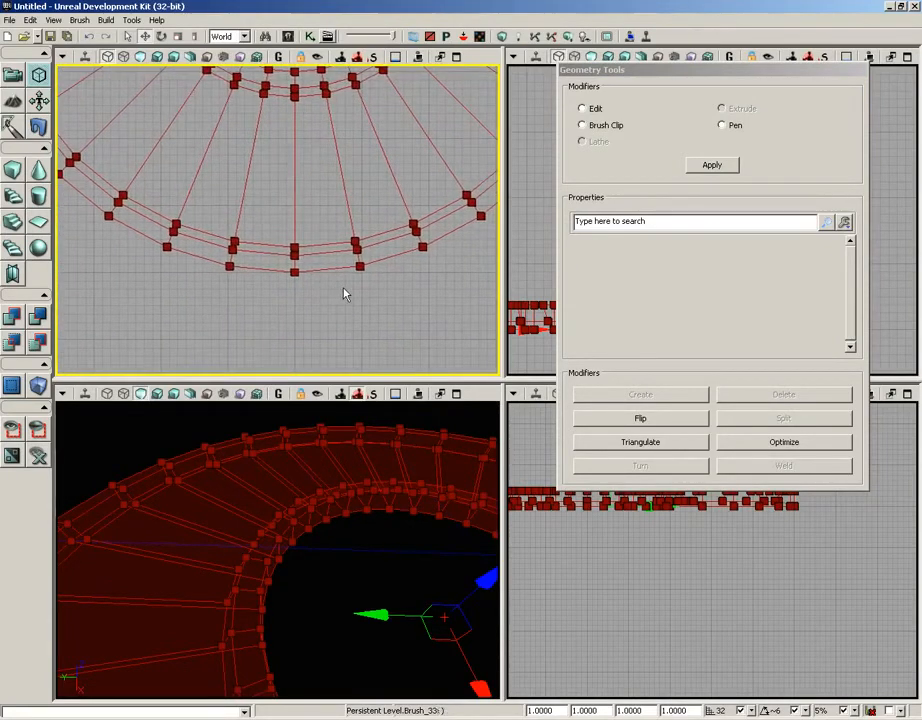
{"action": "left_click", "coordinate": [313, 283]}
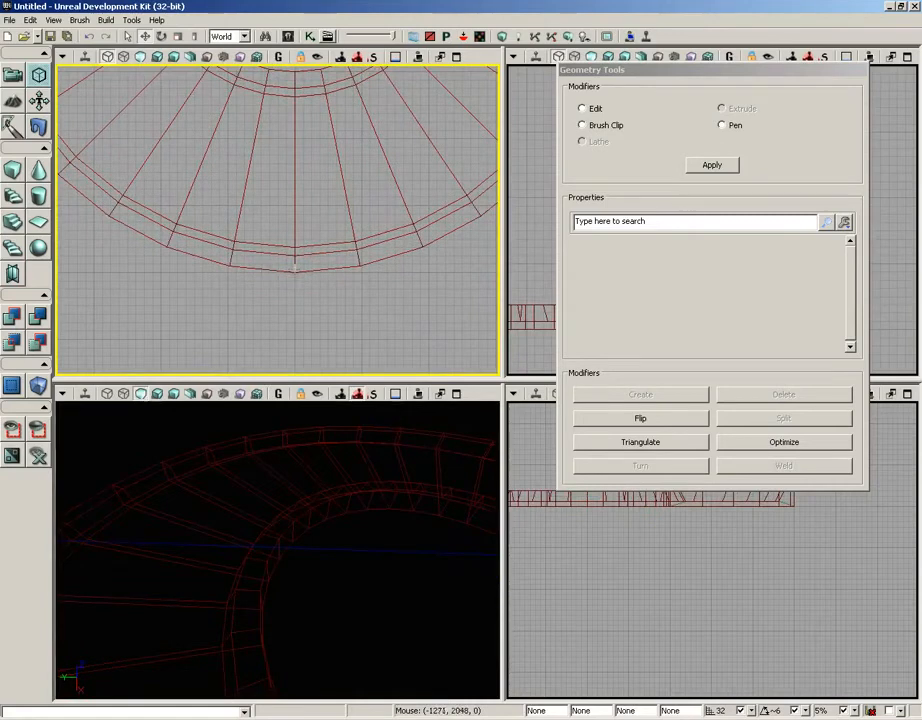
{"action": "scroll", "coordinate": [300, 160], "scroll_direction": "down", "scroll_amount": 3}
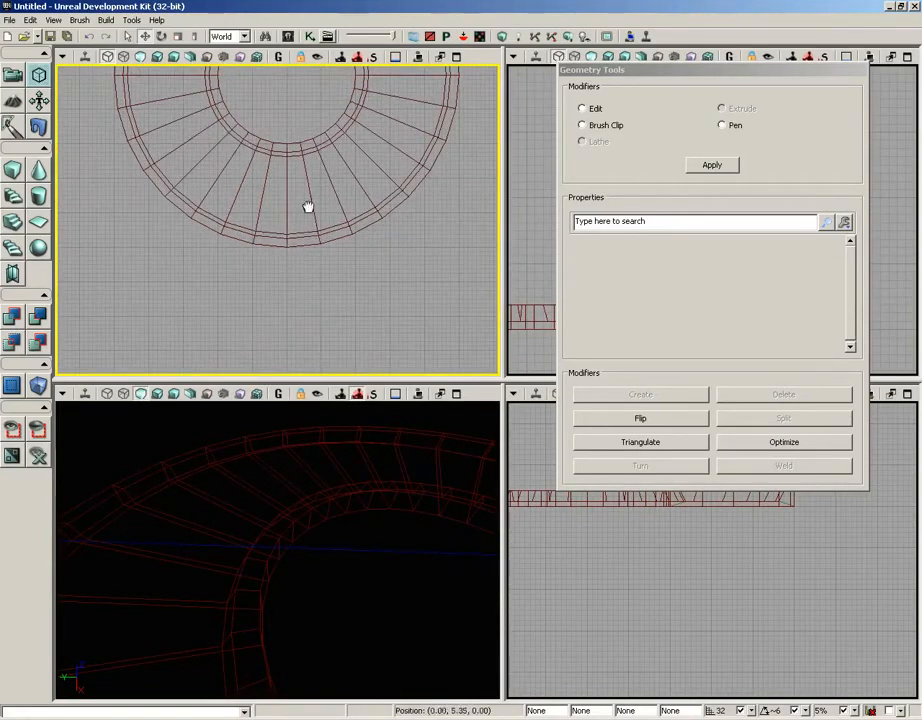
{"action": "left_click_drag", "start_coordinate": [309, 206], "coordinate": [278, 123]}
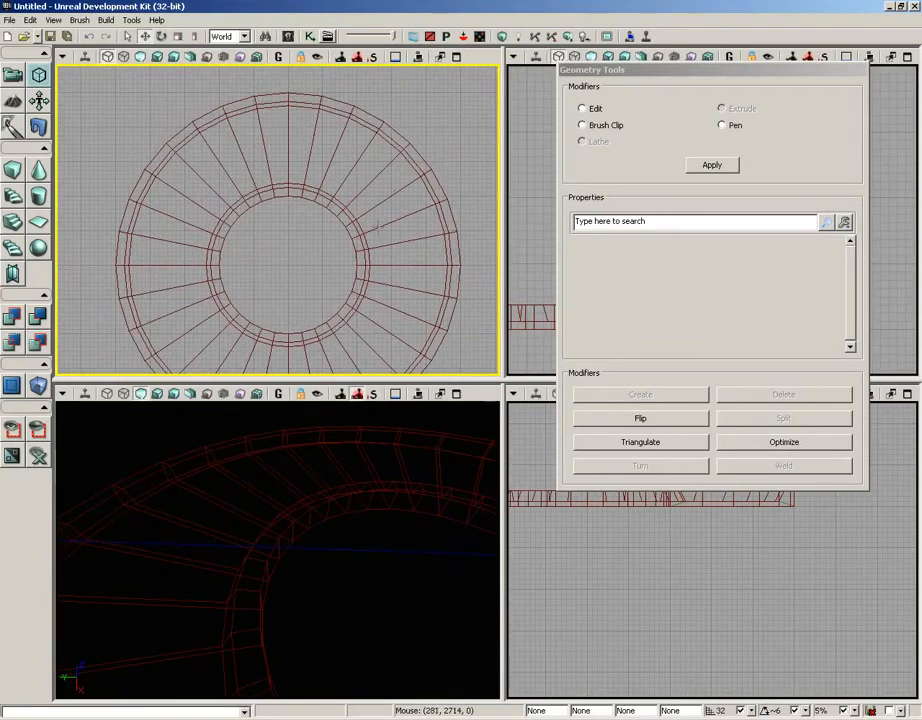
Slide the ring builder brush along the Y axis, well clear of the profile shape
{"action": "left_click", "coordinate": [373, 266]}
{"action": "scroll", "coordinate": [385, 205], "scroll_direction": "down", "scroll_amount": 4}
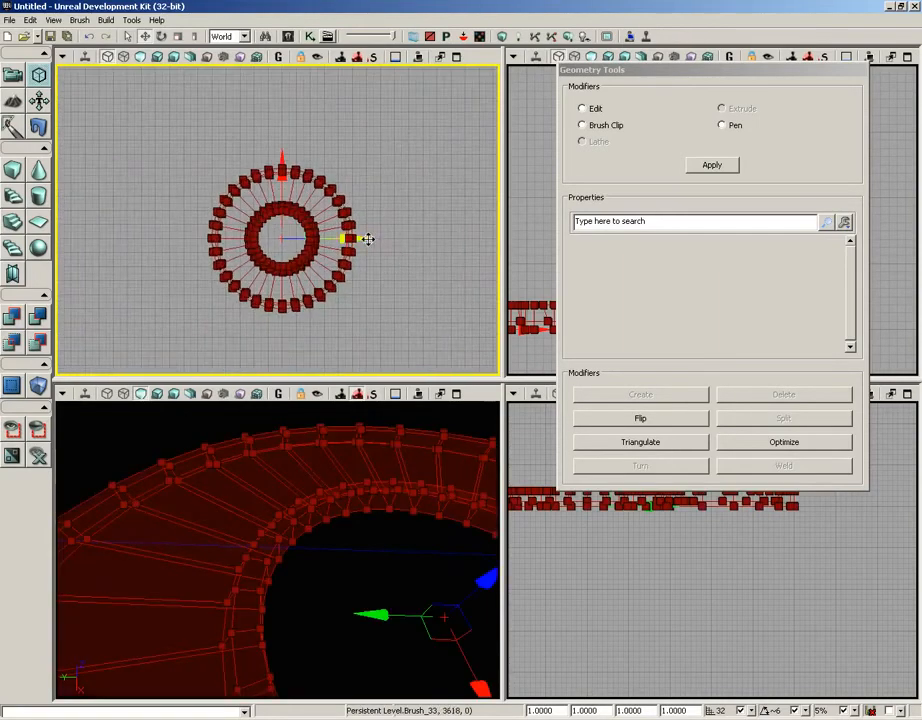
{"action": "left_click_drag", "start_coordinate": [367, 241], "coordinate": [108, 242]}
Try to move the profile shape's pivot, snapped to the grid, to a point beyond its inner end for another lathe
{"action": "left_click", "coordinate": [318, 238]}
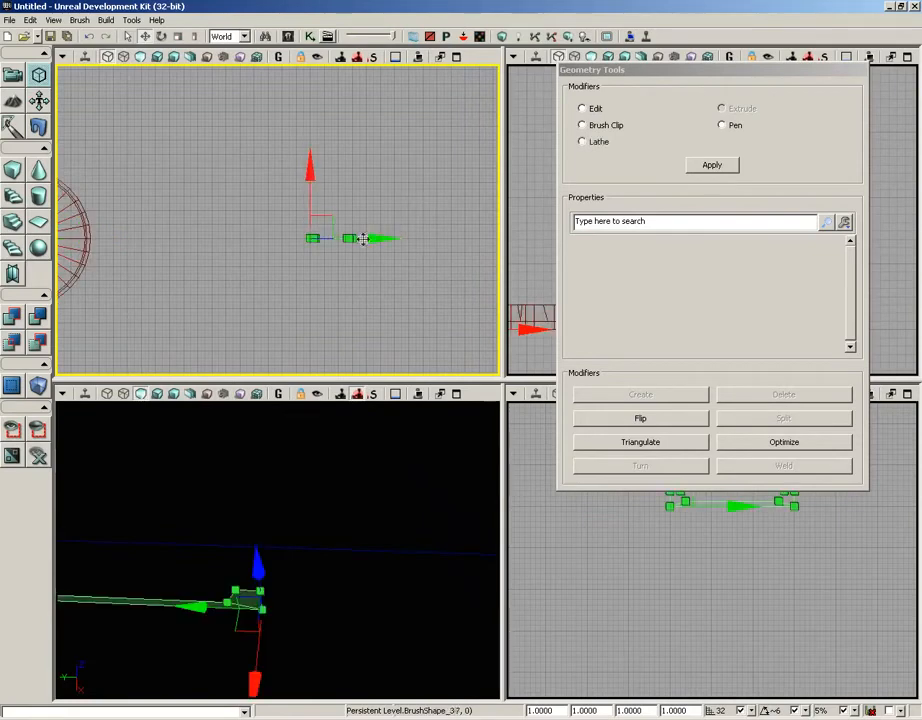
{"action": "left_click", "coordinate": [588, 142]}
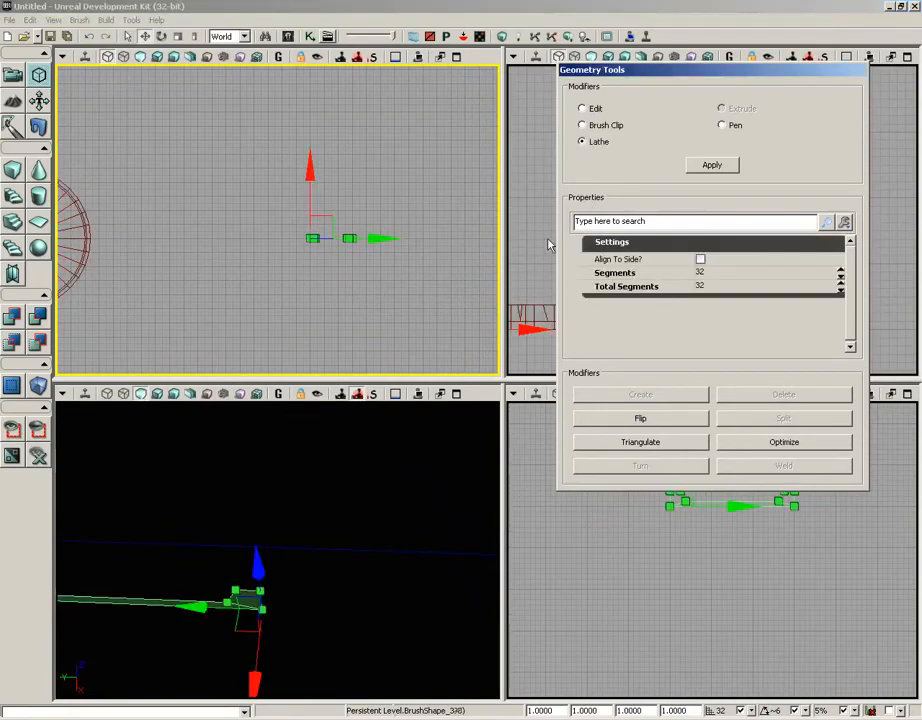
{"action": "scroll", "coordinate": [475, 154], "scroll_direction": "up", "scroll_amount": 3}
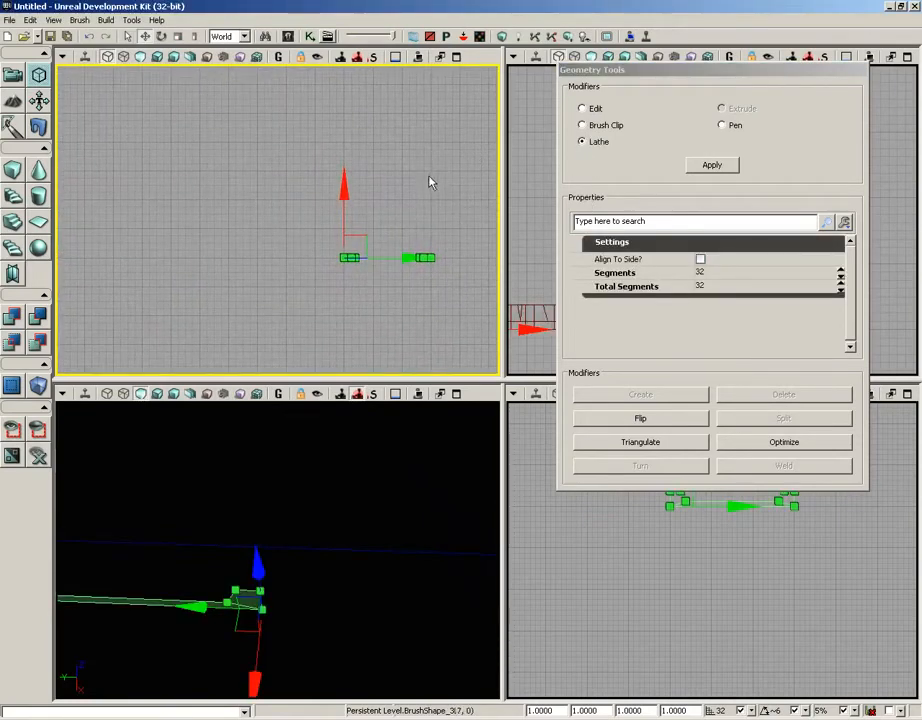
{"action": "scroll", "coordinate": [429, 182], "scroll_direction": "up", "scroll_amount": 2}
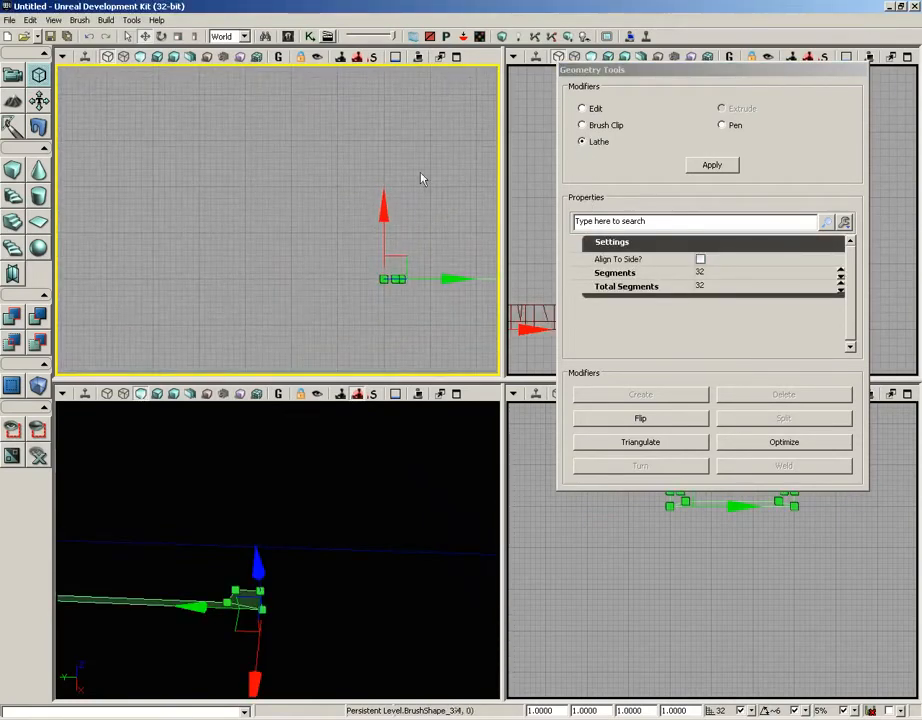
{"action": "right_click", "coordinate": [293, 286]}
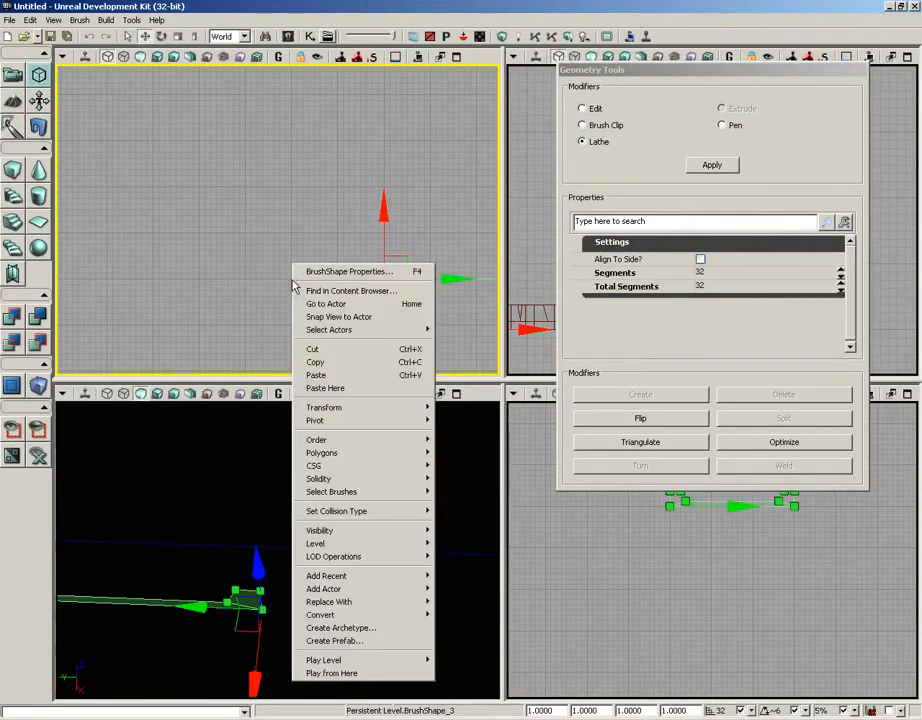
{"action": "mouse_move", "coordinate": [353, 428]}
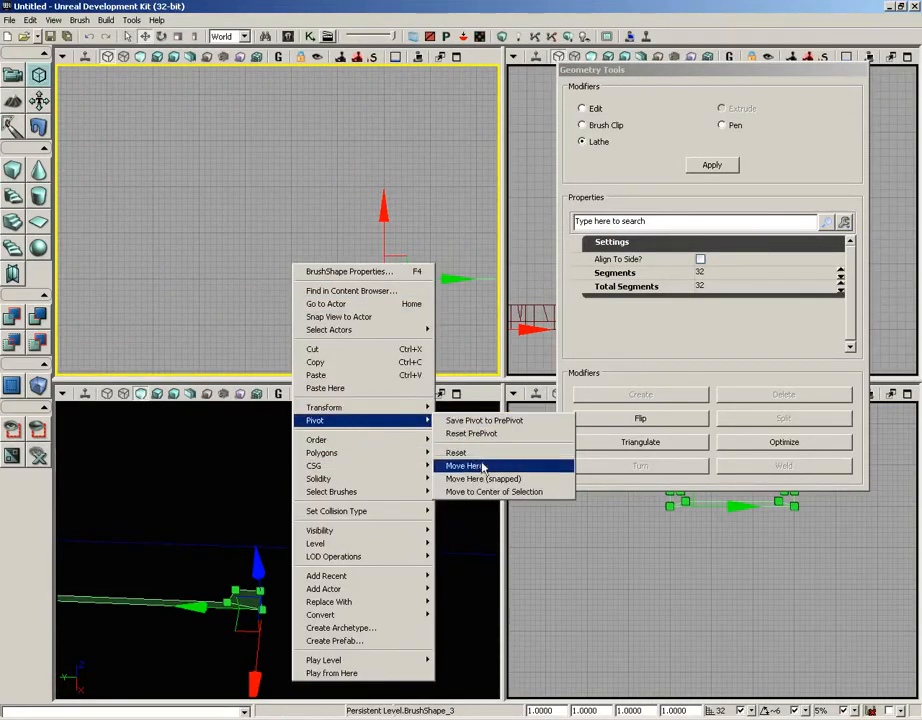
{"action": "left_click", "coordinate": [484, 484]}
Add the ring builder brush to the level as an additive brush and slide the builder brush along the Y axis clear of it
{"action": "mouse_move", "coordinate": [383, 313]}
{"action": "left_mouse_down"}
{"action": "mouse_move", "coordinate": [362, 265]}
{"action": "mouse_move", "coordinate": [487, 243]}
{"action": "left_mouse_up"}
{"action": "left_click_drag", "start_coordinate": [222, 286], "coordinate": [508, 275]}
{"action": "left_click", "coordinate": [351, 245]}
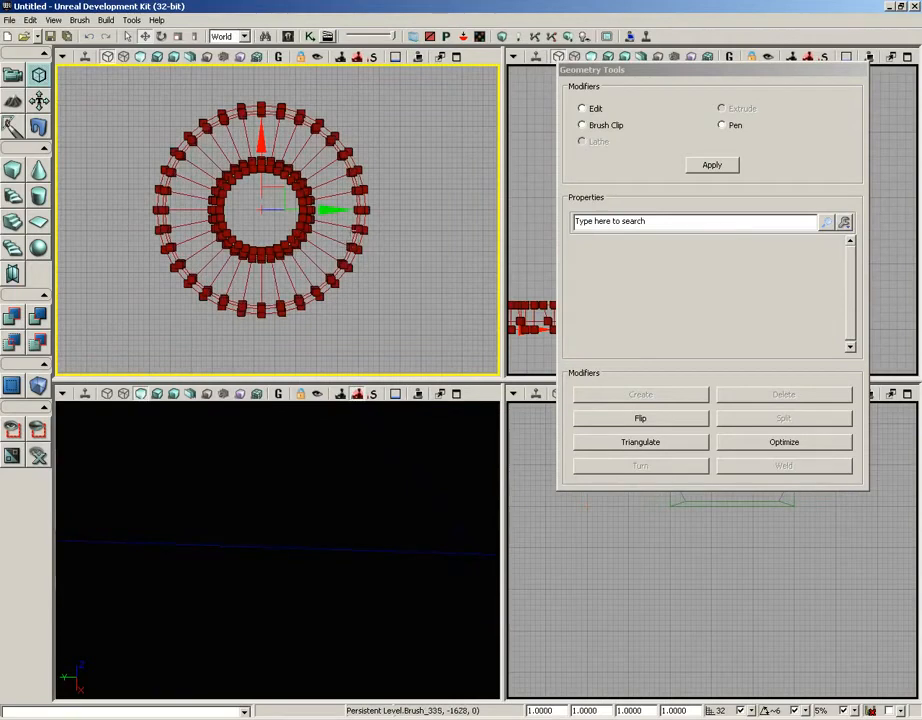
{"action": "scroll", "coordinate": [416, 252], "scroll_direction": "up", "scroll_amount": 2}
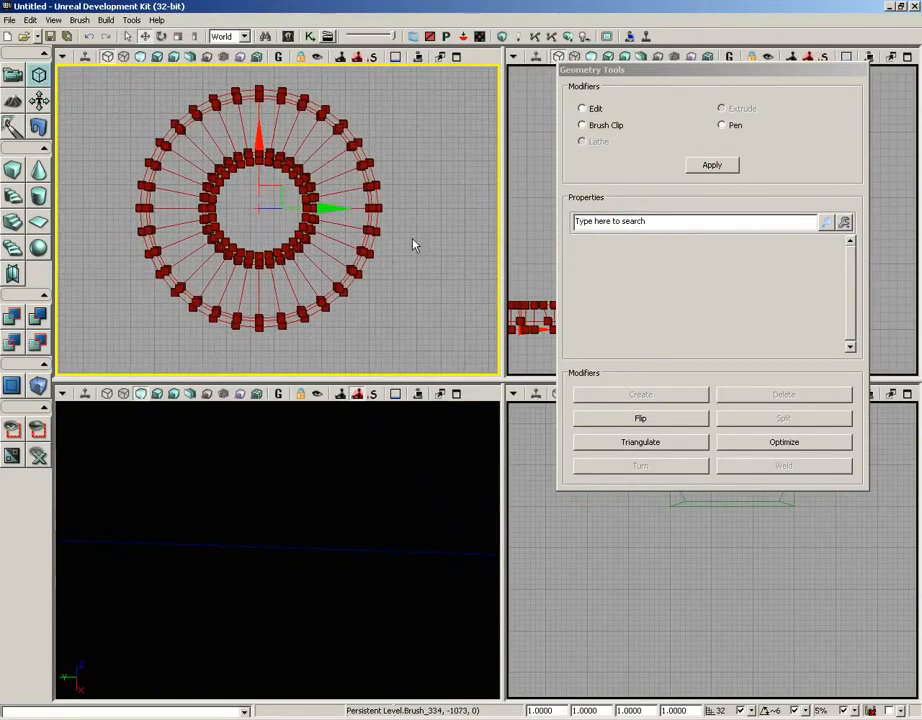
{"action": "left_click_drag", "start_coordinate": [323, 208], "coordinate": [62, 208]}
{"action": "left_click", "coordinate": [330, 158]}
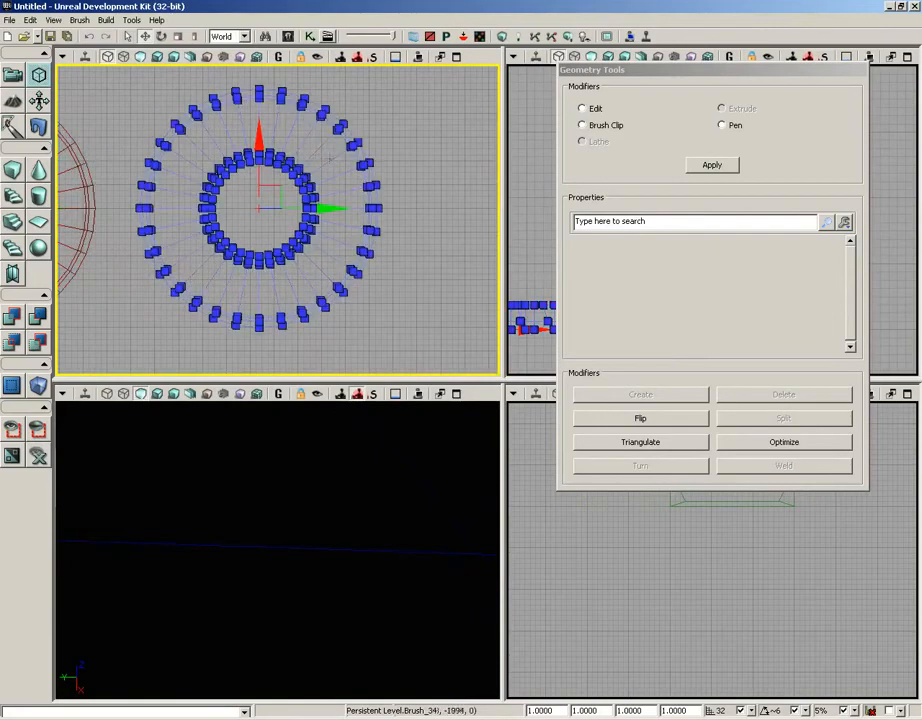
Select the profile shape again and move its pivot, snapped to the grid, to a point in line with it beyond its inner end
{"action": "mouse_move", "coordinate": [405, 142]}
{"action": "left_mouse_down"}
{"action": "mouse_move", "coordinate": [165, 146]}
{"action": "mouse_move", "coordinate": [55, 170]}
{"action": "left_mouse_up"}
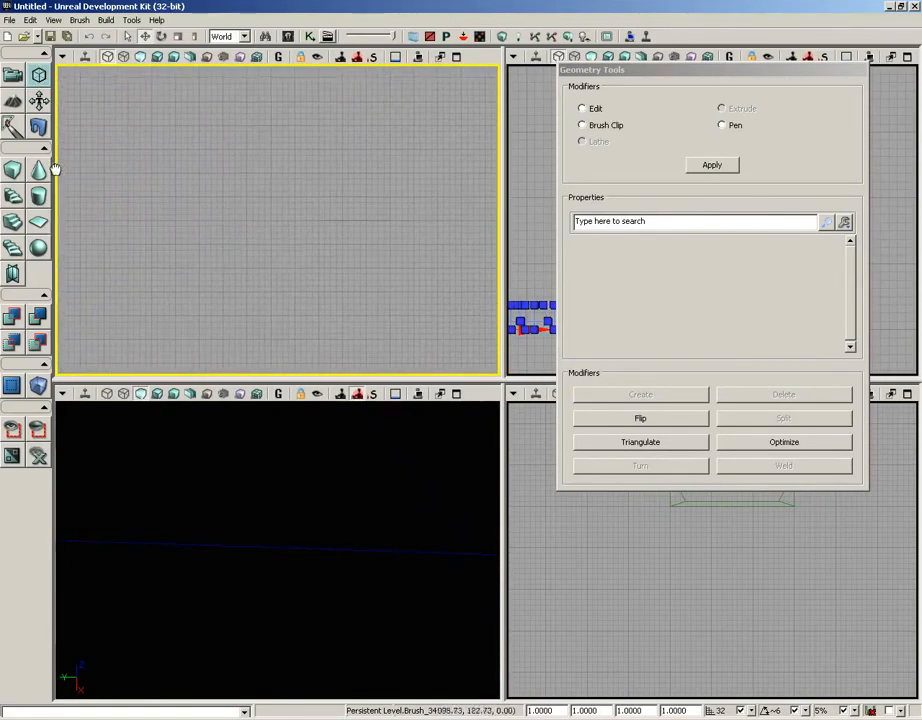
{"action": "left_click", "coordinate": [332, 221]}
{"action": "scroll", "coordinate": [276, 235], "scroll_direction": "up", "scroll_amount": 5}
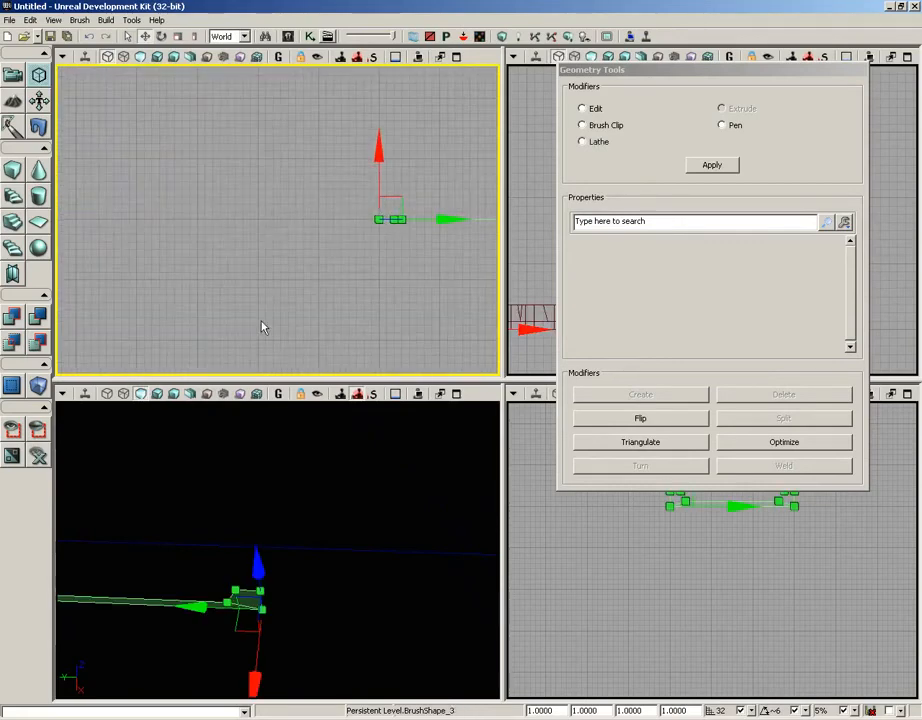
{"action": "right_click", "coordinate": [256, 224]}
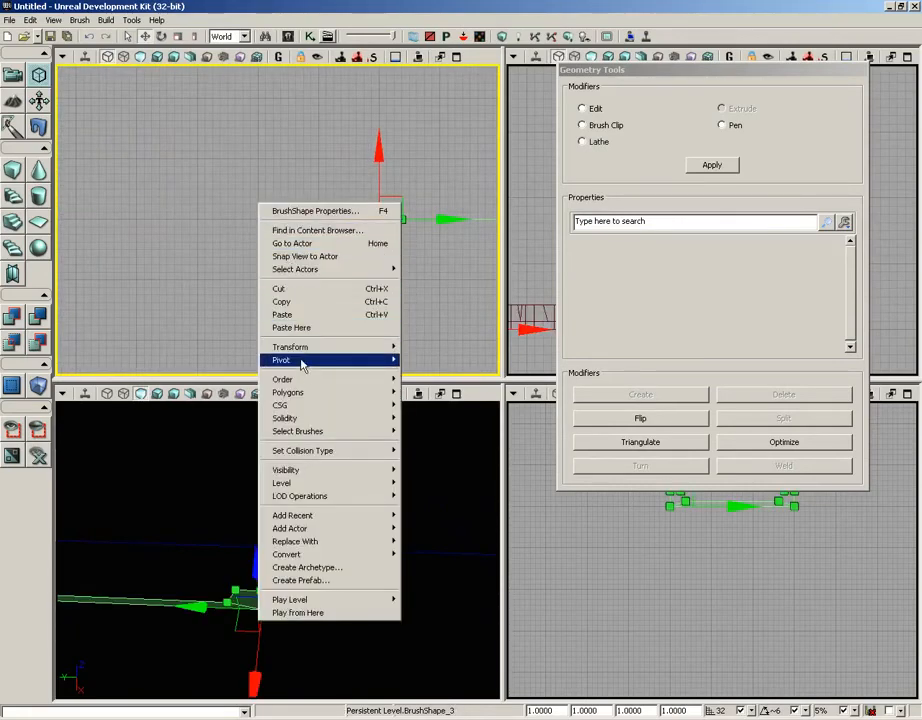
{"action": "left_click", "coordinate": [455, 417]}
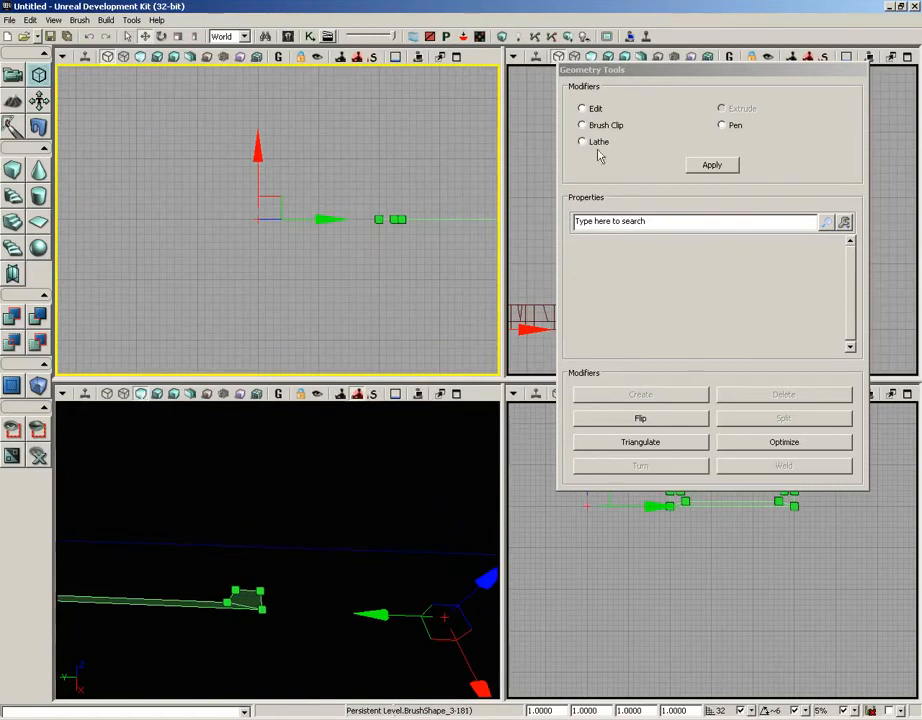
Lathe the profile with Align To Side enabled, keeping Segments and Total Segments at 32
{"action": "left_click", "coordinate": [598, 144]}
{"action": "left_click", "coordinate": [700, 259]}
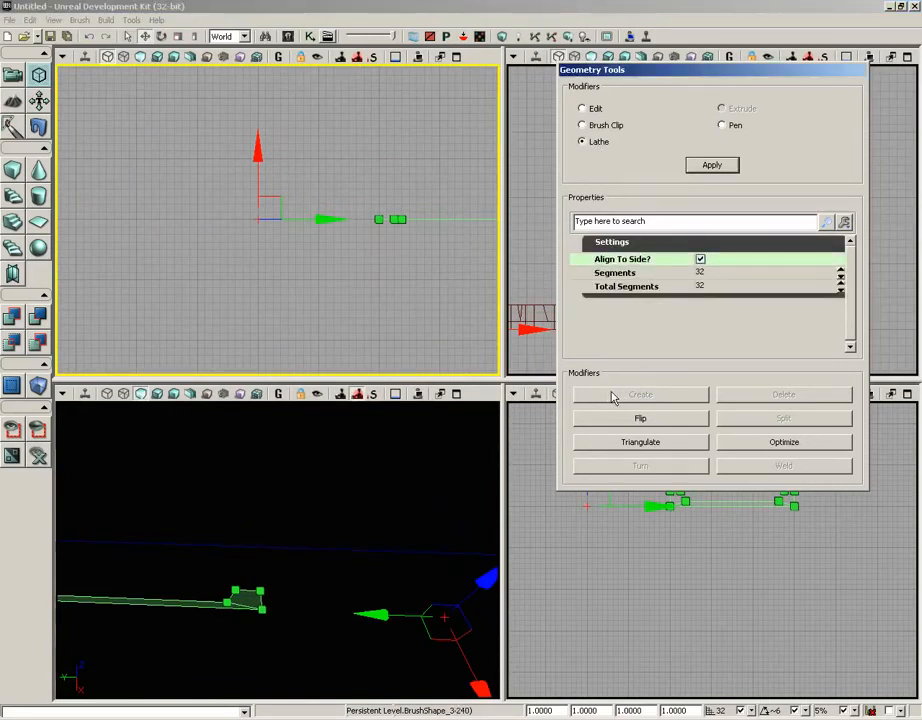
{"action": "left_click", "coordinate": [710, 167]}
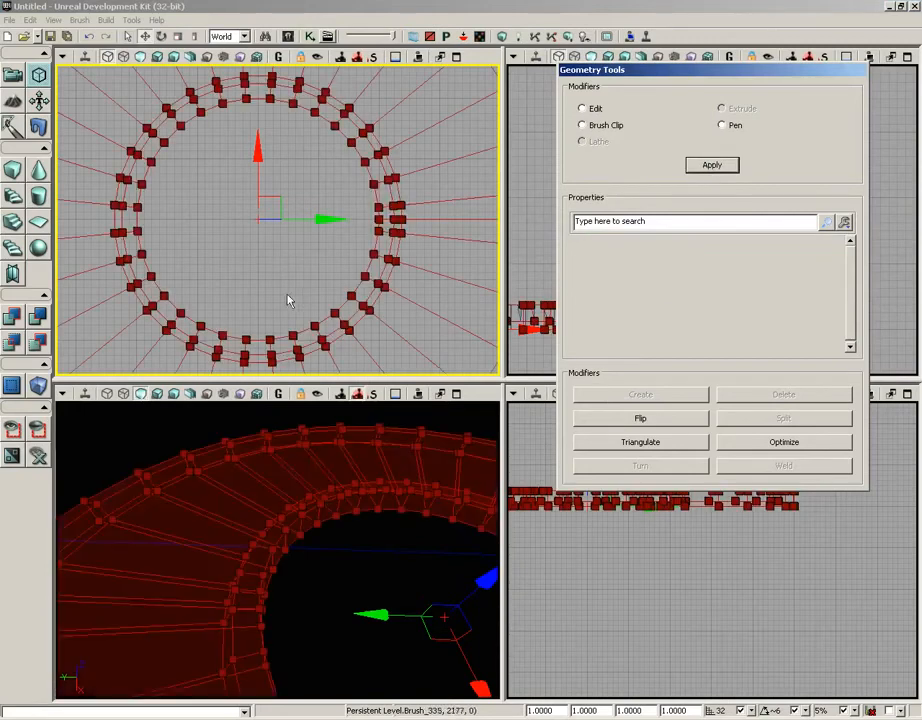
Examine how the side-aligned ring's inner and outer edges and its seam sit against the grid in the top view
{"action": "left_click_drag", "start_coordinate": [287, 300], "coordinate": [295, 113]}
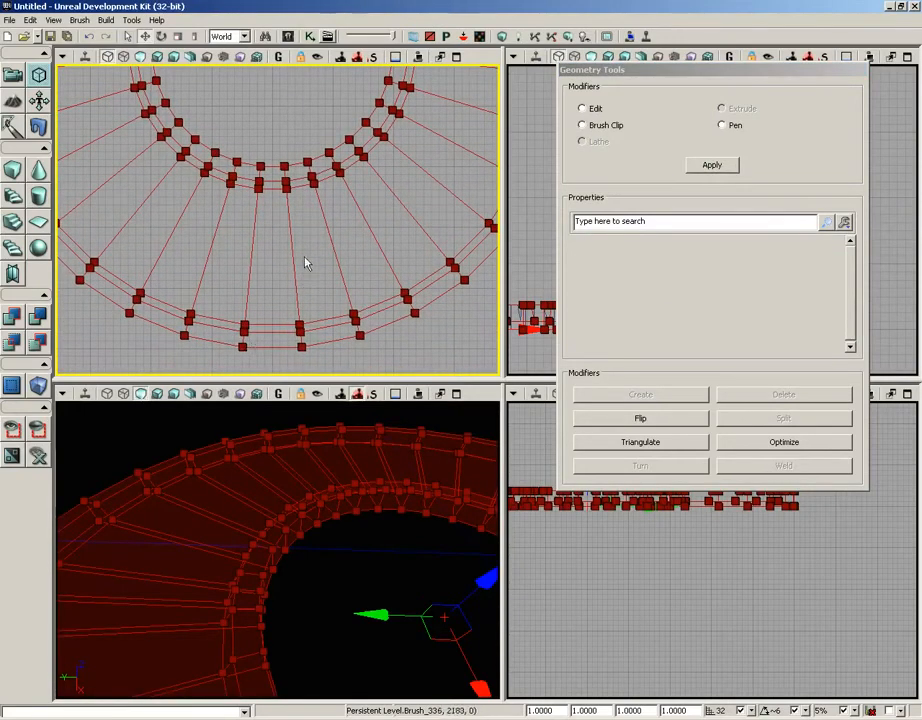
{"action": "left_click_drag", "start_coordinate": [330, 217], "coordinate": [204, 350]}
{"action": "left_click_drag", "start_coordinate": [296, 205], "coordinate": [253, 261]}
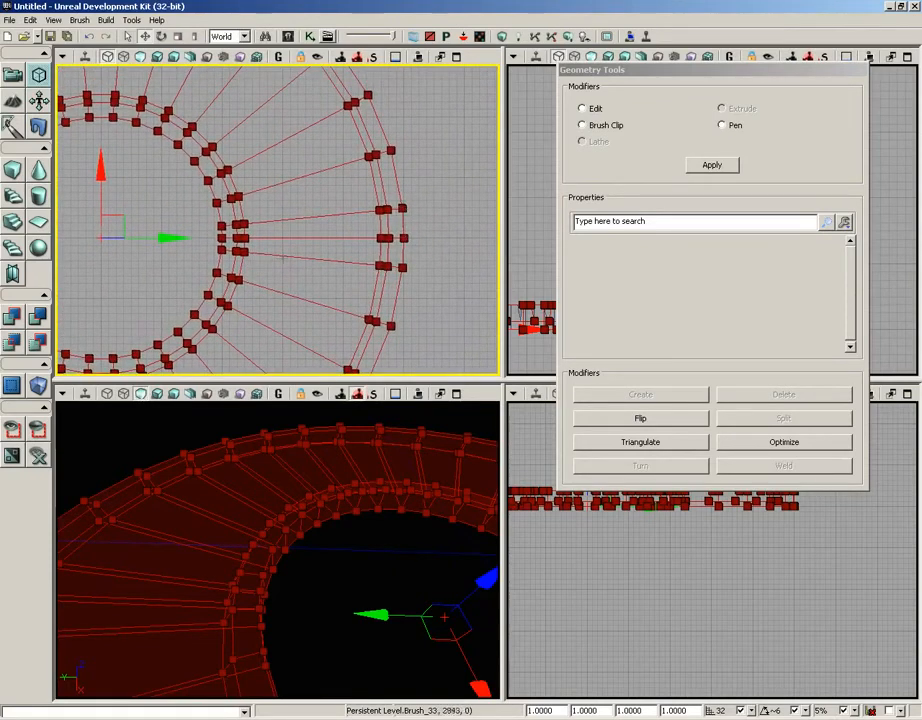
{"action": "scroll", "coordinate": [381, 214], "scroll_direction": "down", "scroll_amount": 3}
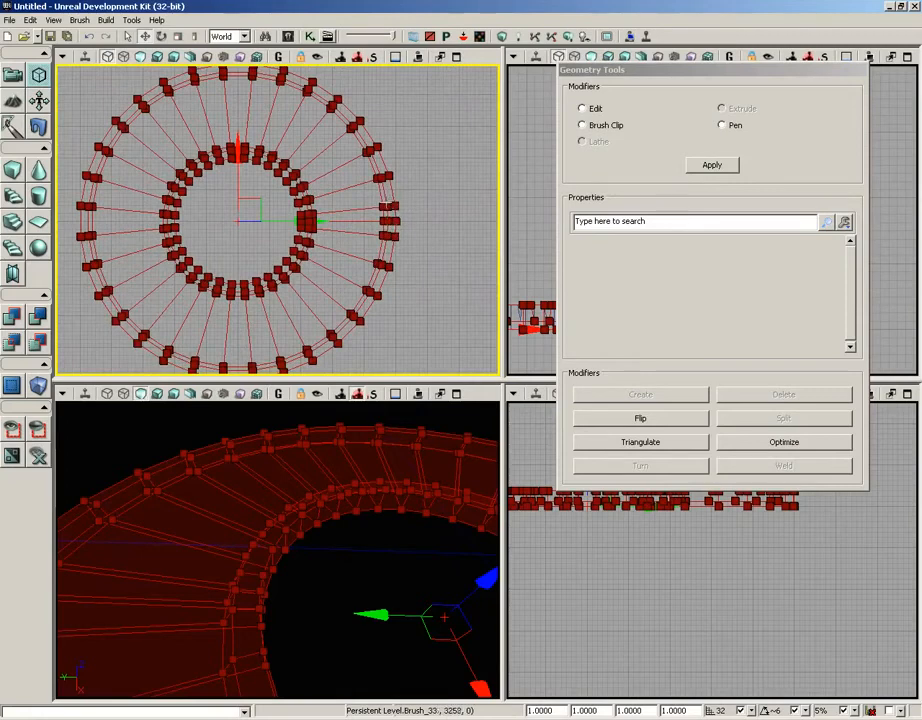
{"action": "mouse_move", "coordinate": [247, 280]}
{"action": "left_mouse_down"}
{"action": "mouse_move", "coordinate": [263, 309]}
{"action": "mouse_move", "coordinate": [290, 286]}
{"action": "left_mouse_up"}
{"action": "mouse_move", "coordinate": [242, 252]}
{"action": "left_mouse_down"}
{"action": "mouse_move", "coordinate": [335, 185]}
{"action": "mouse_move", "coordinate": [397, 160]}
{"action": "mouse_move", "coordinate": [220, 181]}
{"action": "mouse_move", "coordinate": [405, 187]}
{"action": "mouse_move", "coordinate": [354, 171]}
{"action": "left_mouse_up"}
Maximize the top view and compare the lower edges of the added ring and the side-aligned ring, keeping Geometry Tools out of the way
{"action": "left_click", "coordinate": [456, 56]}
{"action": "left_click_drag", "start_coordinate": [737, 77], "coordinate": [920, 295]}
{"action": "right_click_drag", "start_coordinate": [255, 535], "coordinate": [319, 502]}
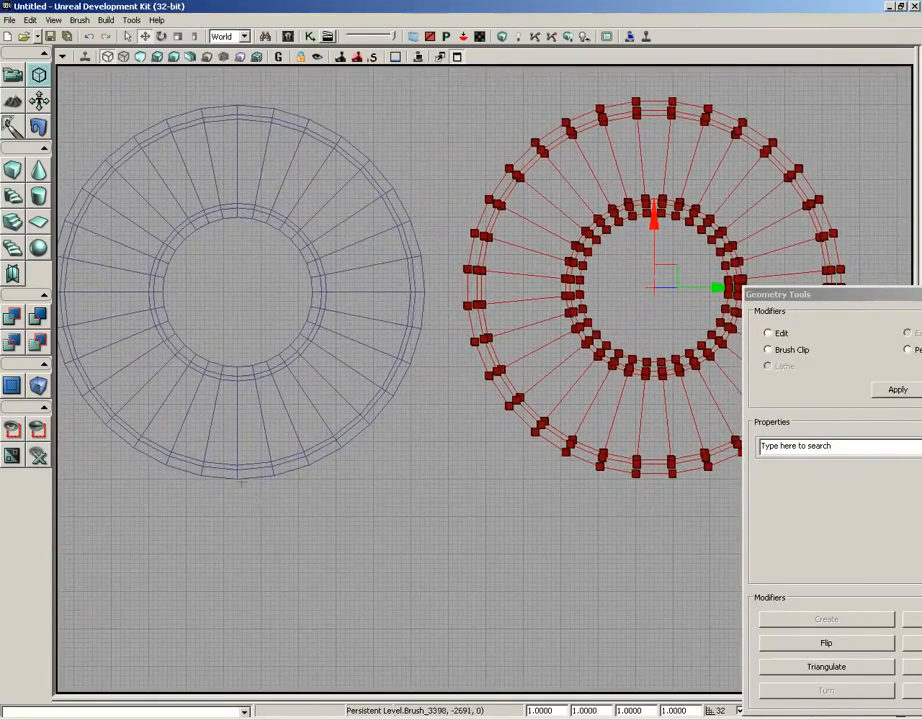
{"action": "left_click", "coordinate": [237, 480]}
{"action": "scroll", "coordinate": [239, 512], "scroll_direction": "up", "scroll_amount": 9}
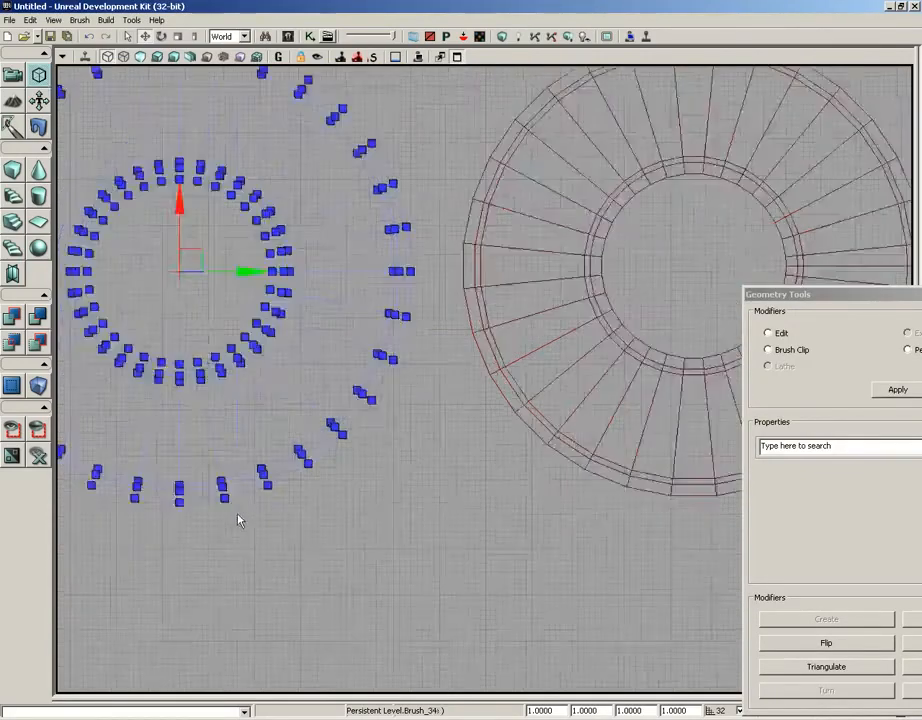
{"action": "right_click_drag", "start_coordinate": [237, 510], "coordinate": [522, 340]}
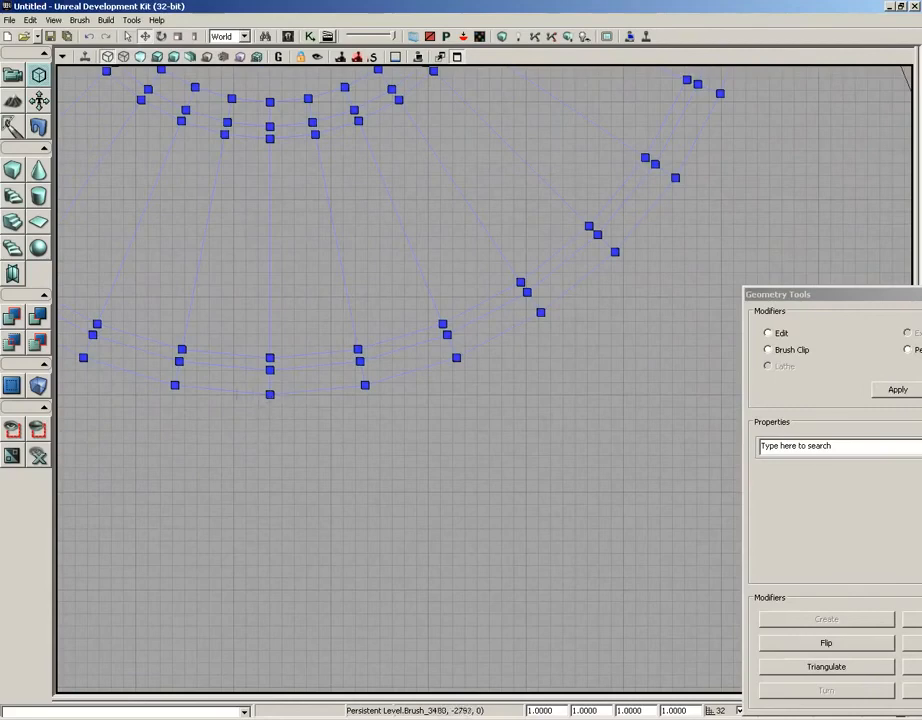
{"action": "scroll", "coordinate": [433, 472], "scroll_direction": "down", "scroll_amount": 9}
{"action": "mouse_move", "coordinate": [511, 448]}
{"action": "right_mouse_down"}
{"action": "mouse_move", "coordinate": [223, 479]}
{"action": "mouse_move", "coordinate": [438, 450]}
{"action": "right_mouse_up"}
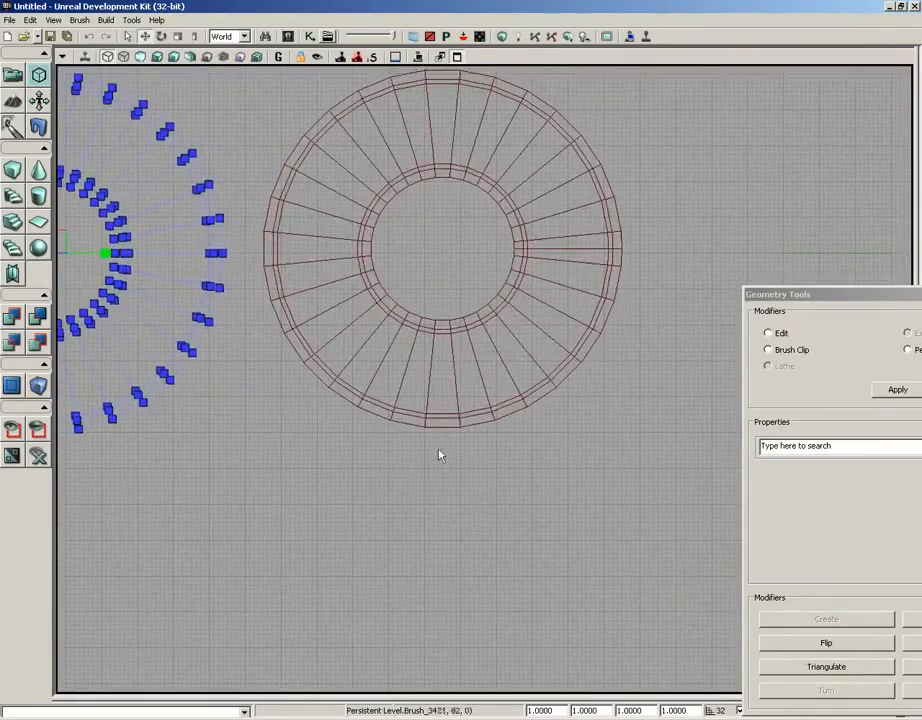
{"action": "left_click", "coordinate": [449, 429]}
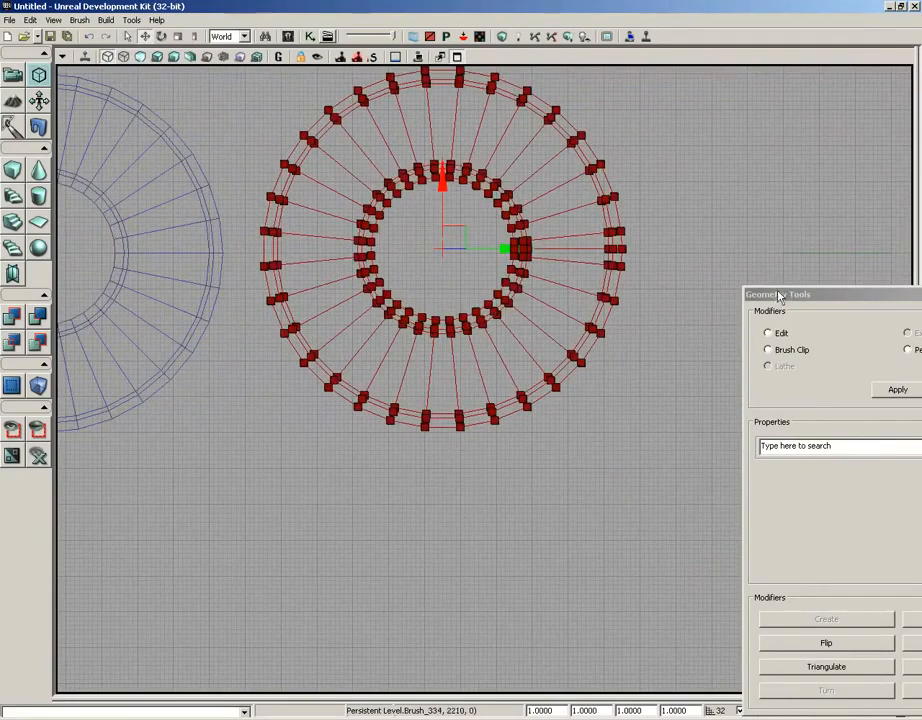
{"action": "left_click_drag", "start_coordinate": [782, 294], "coordinate": [572, 92]}
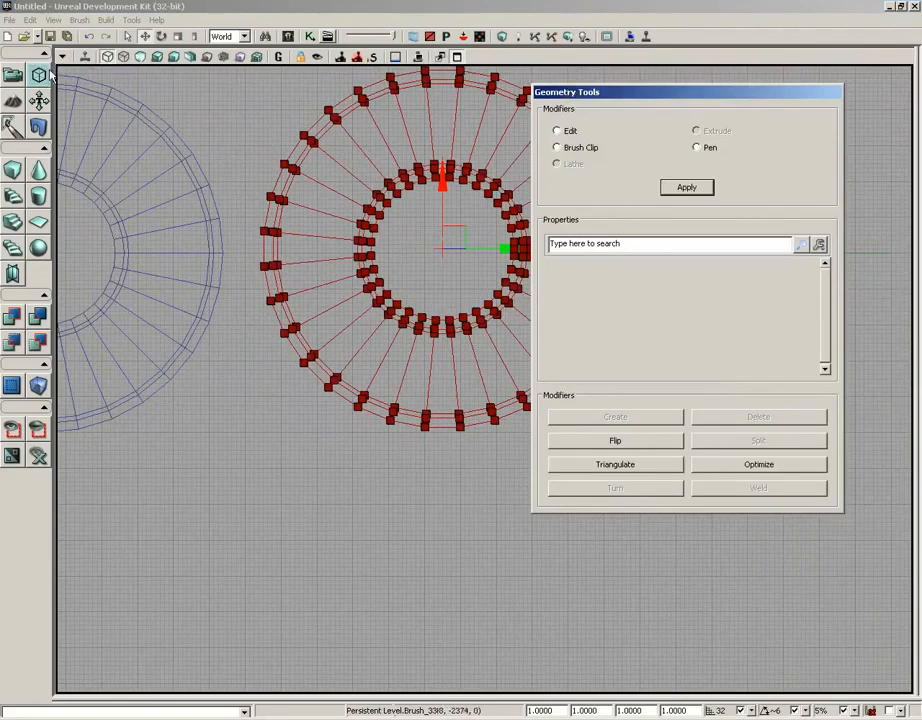